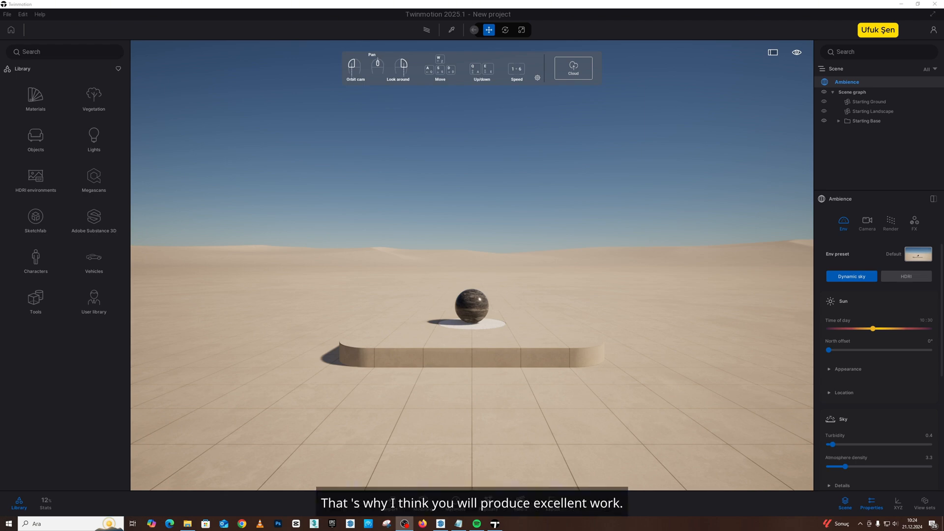
Hide the Starting Base folder and place a Box 1m from the library on the ground.
{"action": "left_click", "coordinate": [824, 121]}
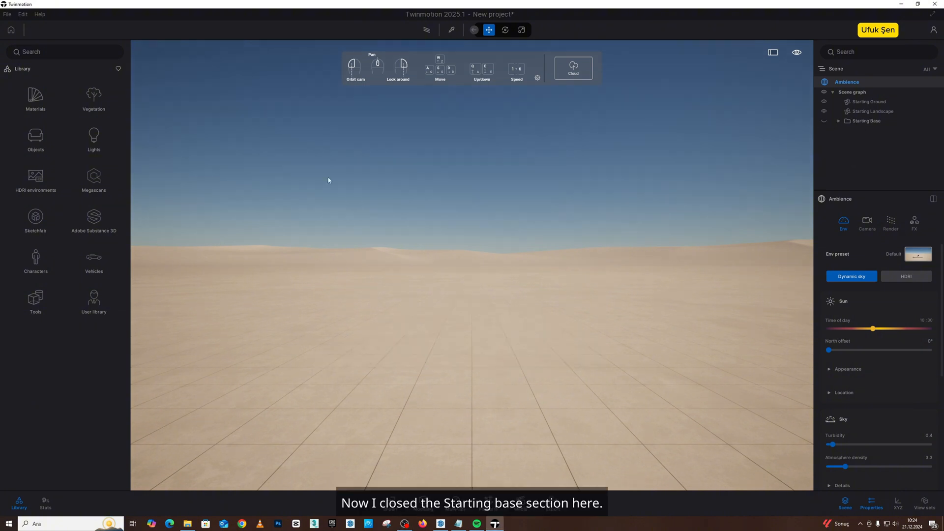
{"action": "left_click", "coordinate": [60, 53]}
{"action": "type", "text": "box"}
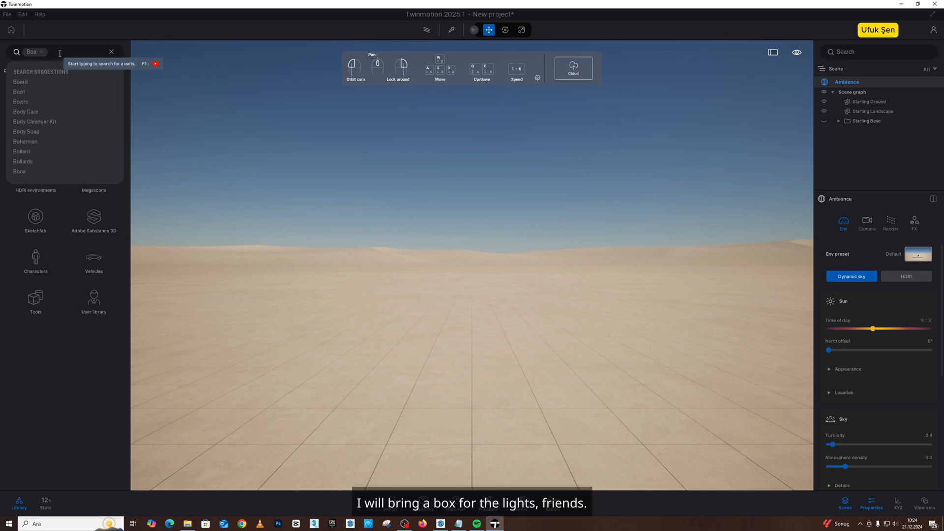
{"action": "left_click", "coordinate": [42, 78]}
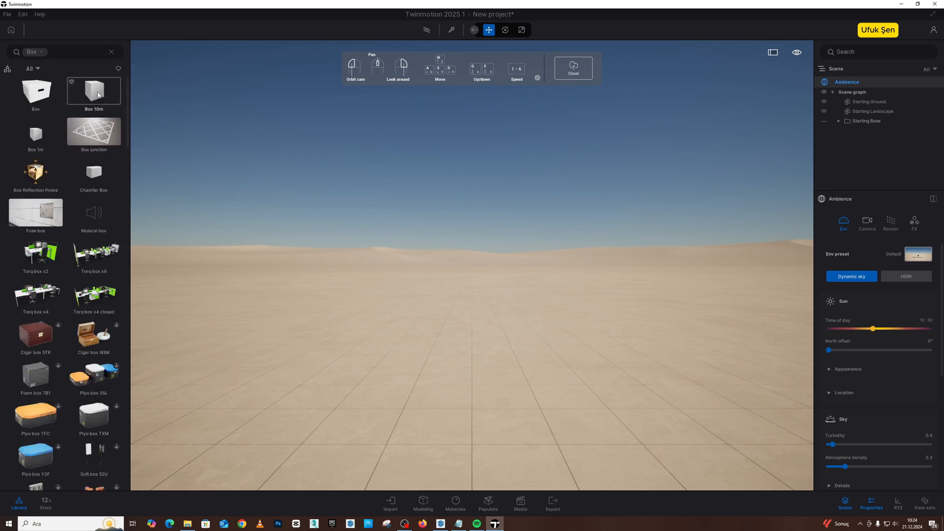
{"action": "left_click_drag", "start_coordinate": [36, 134], "coordinate": [504, 312]}
{"action": "left_click", "coordinate": [522, 30]}
{"action": "key", "text": "a"}
{"action": "mouse_move", "coordinate": [624, 193]}
{"action": "right_mouse_down"}
{"action": "mouse_move", "coordinate": [723, 192]}
{"action": "mouse_move", "coordinate": [625, 193]}
{"action": "right_mouse_up"}
{"action": "key", "text": "w"}
{"action": "key", "text": "s"}
{"action": "key", "text": "d"}
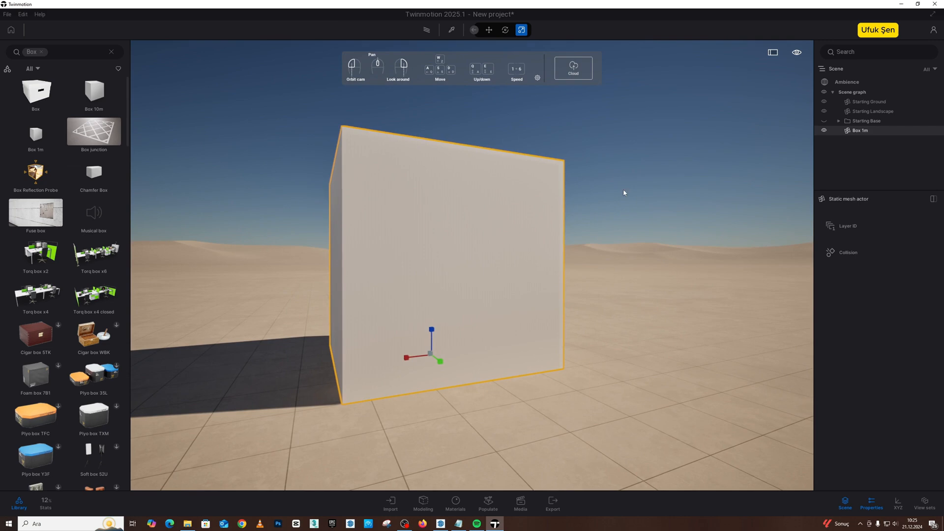
Apply the Sunrise glow environment preset to the scene's ambience.
{"action": "left_click", "coordinate": [845, 83]}
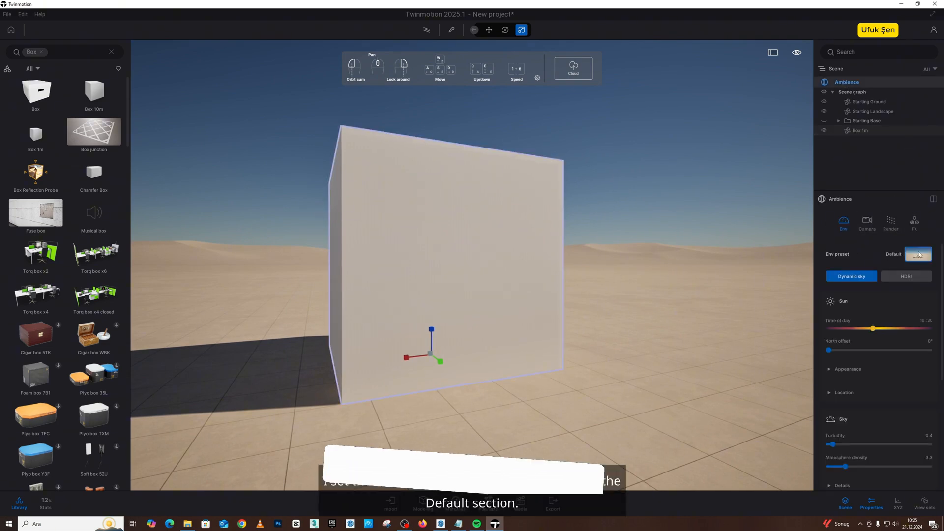
{"action": "left_click", "coordinate": [907, 255]}
{"action": "left_click", "coordinate": [790, 309]}
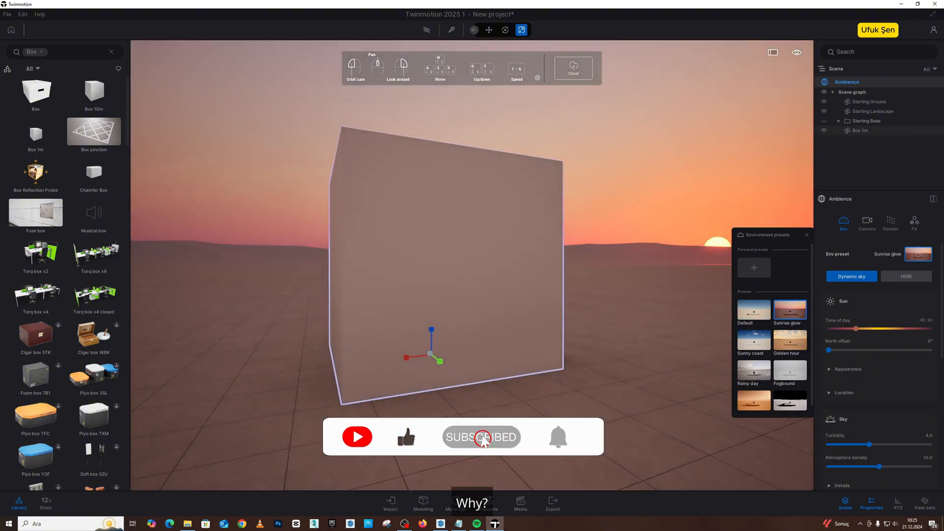
{"action": "key", "text": "w"}
{"action": "right_click_drag", "start_coordinate": [472, 266], "coordinate": [484, 285]}
{"action": "key", "text": "e"}
{"action": "key", "text": "q"}
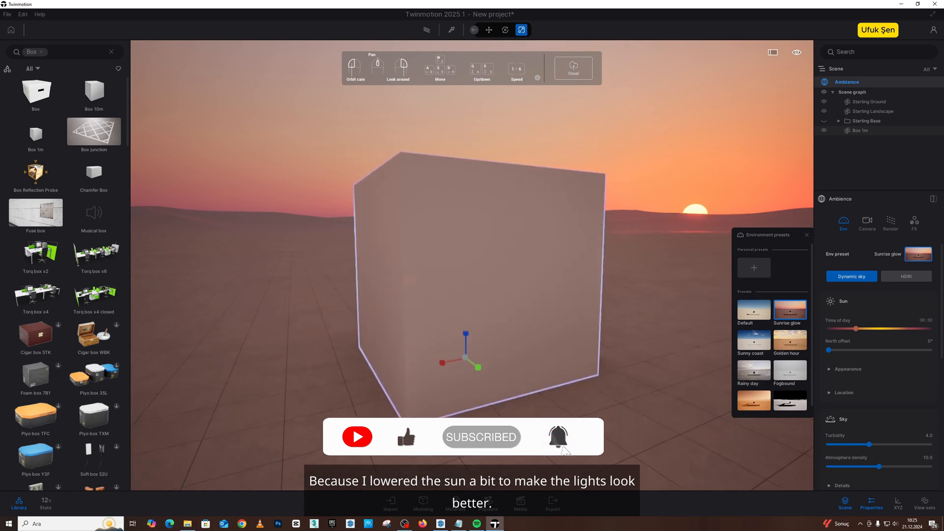
{"action": "key", "text": "s"}
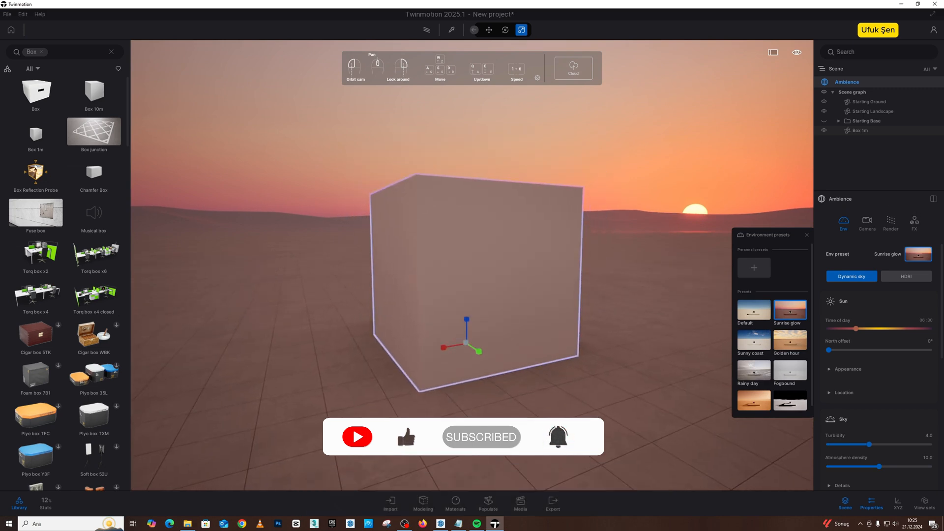
Place an Omnidirectional light from the Lights library on the ground in front of the box.
{"action": "left_click", "coordinate": [112, 52]}
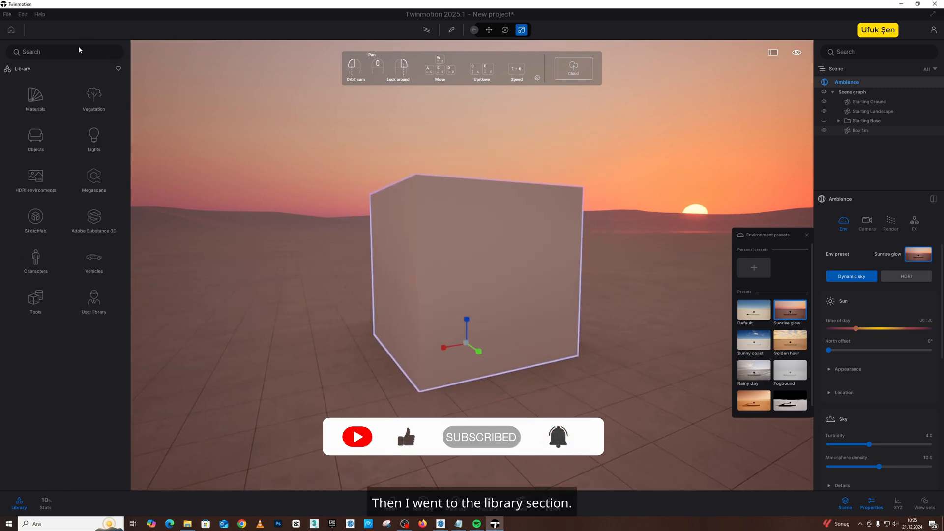
{"action": "left_click", "coordinate": [100, 135]}
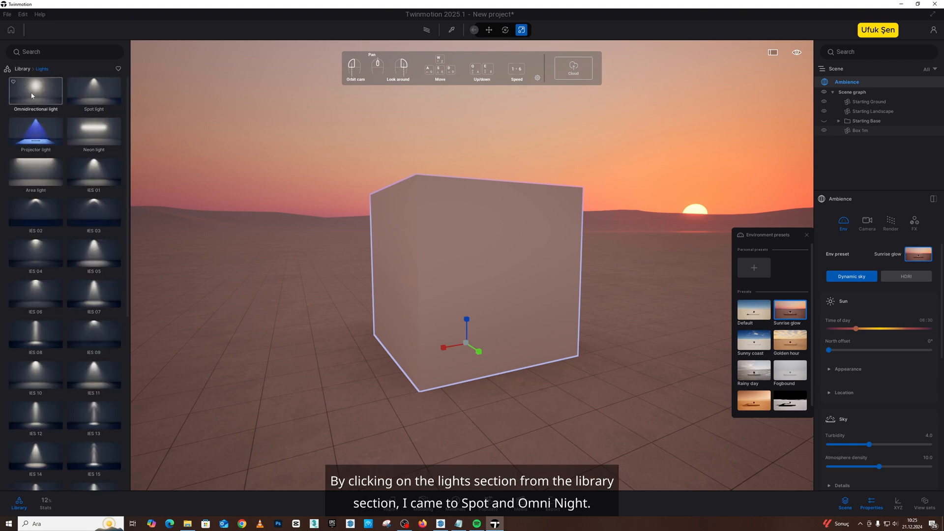
{"action": "left_click_drag", "start_coordinate": [32, 95], "coordinate": [601, 395]}
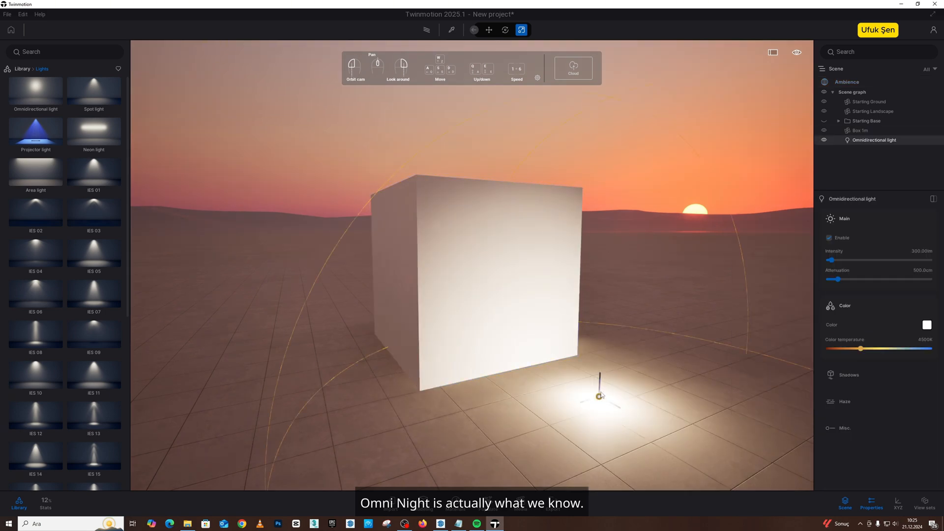
{"action": "right_click_drag", "start_coordinate": [613, 356], "coordinate": [564, 276]}
{"action": "key", "text": "s"}
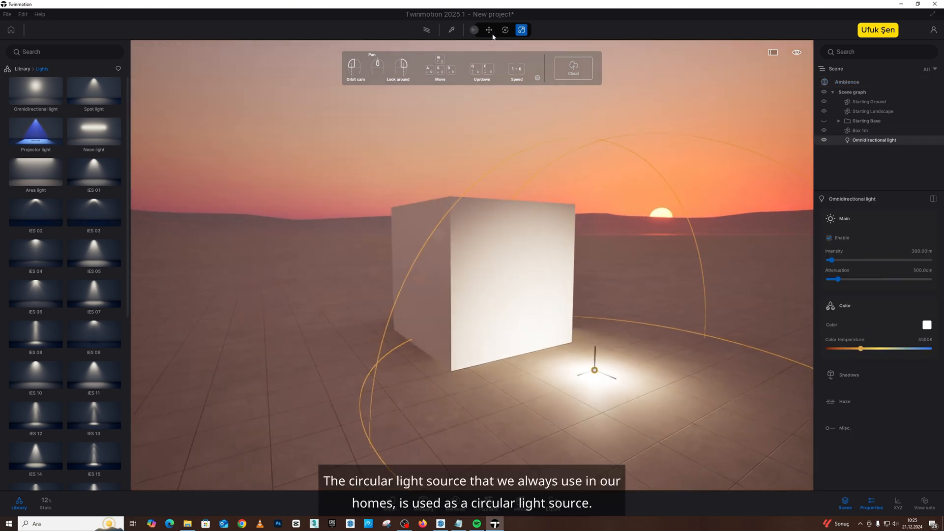
Raise the omnidirectional light off the ground so it hangs beside the box's front face.
{"action": "left_click", "coordinate": [490, 31]}
{"action": "key", "text": "s"}
{"action": "left_click_drag", "start_coordinate": [580, 336], "coordinate": [612, 207]}
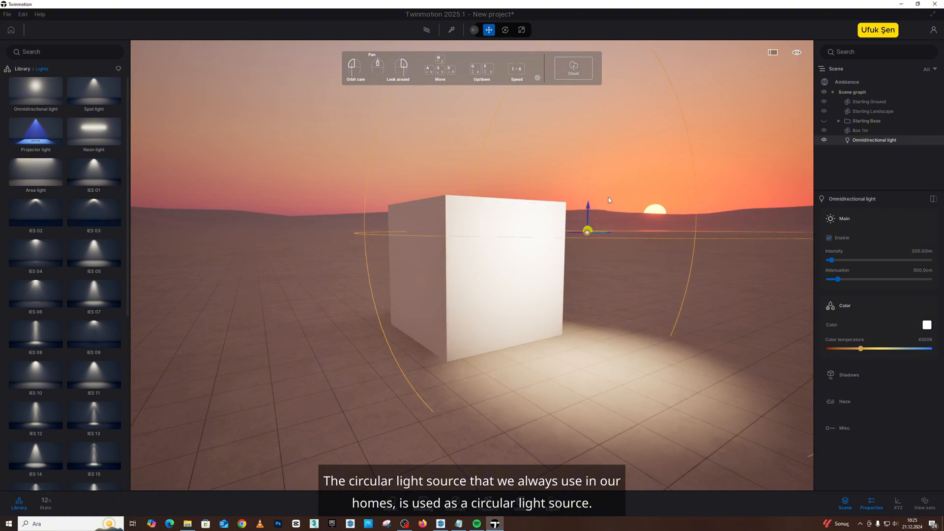
{"action": "key", "text": "d"}
{"action": "right_click_drag", "start_coordinate": [605, 233], "coordinate": [492, 234]}
{"action": "right_click_drag", "start_coordinate": [664, 216], "coordinate": [541, 236]}
{"action": "key", "text": "a"}
{"action": "key", "text": "e"}
{"action": "right_click_drag", "start_coordinate": [551, 152], "coordinate": [553, 172]}
{"action": "key", "text": "s"}
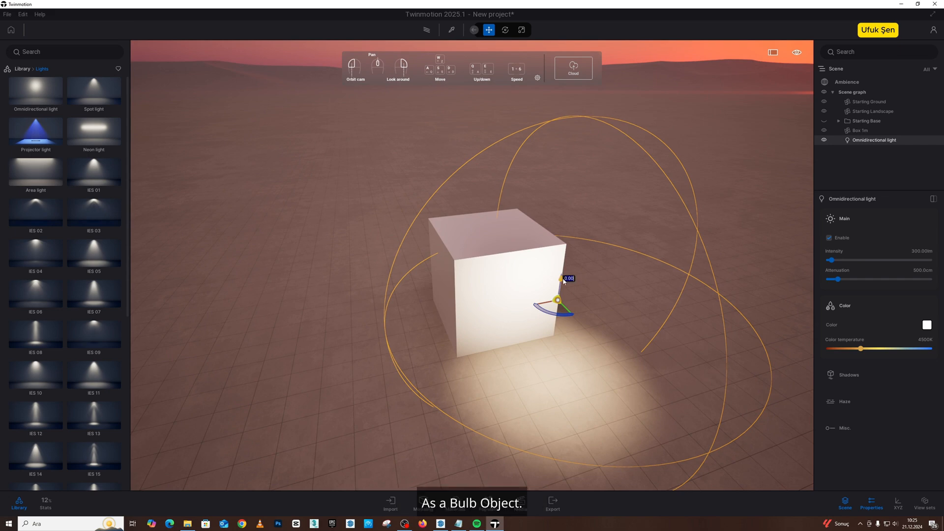
{"action": "left_click_drag", "start_coordinate": [563, 279], "coordinate": [572, 268]}
{"action": "key", "text": "w"}
{"action": "mouse_move", "coordinate": [573, 267]}
{"action": "right_mouse_down"}
{"action": "mouse_move", "coordinate": [597, 259]}
{"action": "mouse_move", "coordinate": [576, 261]}
{"action": "right_mouse_up"}
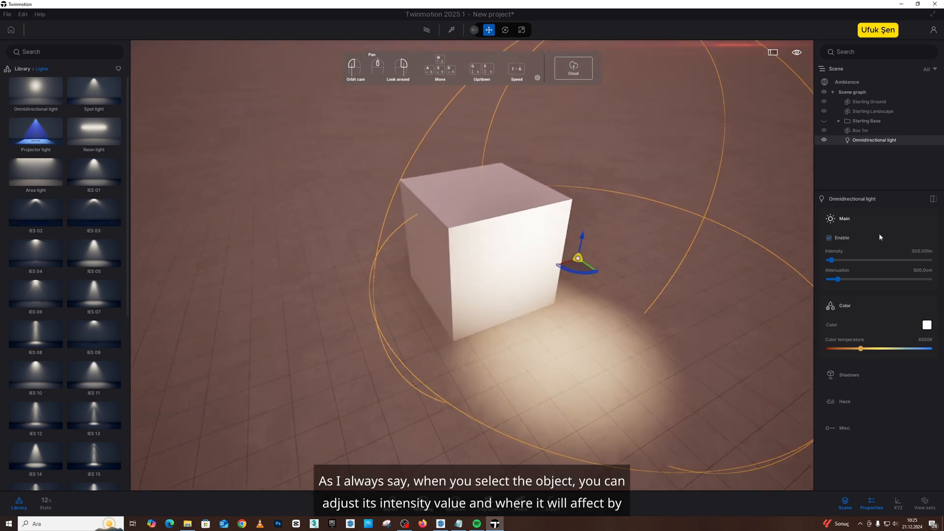
Set the omnidirectional light's intensity to about 620 lm, attenuation to about 411 cm and color temperature to about 6339 K.
{"action": "mouse_move", "coordinate": [831, 261]}
{"action": "left_mouse_down"}
{"action": "mouse_move", "coordinate": [854, 260]}
{"action": "mouse_move", "coordinate": [834, 260]}
{"action": "mouse_move", "coordinate": [843, 280]}
{"action": "mouse_move", "coordinate": [854, 280]}
{"action": "mouse_move", "coordinate": [836, 280]}
{"action": "mouse_move", "coordinate": [850, 260]}
{"action": "mouse_move", "coordinate": [835, 260]}
{"action": "left_mouse_up"}
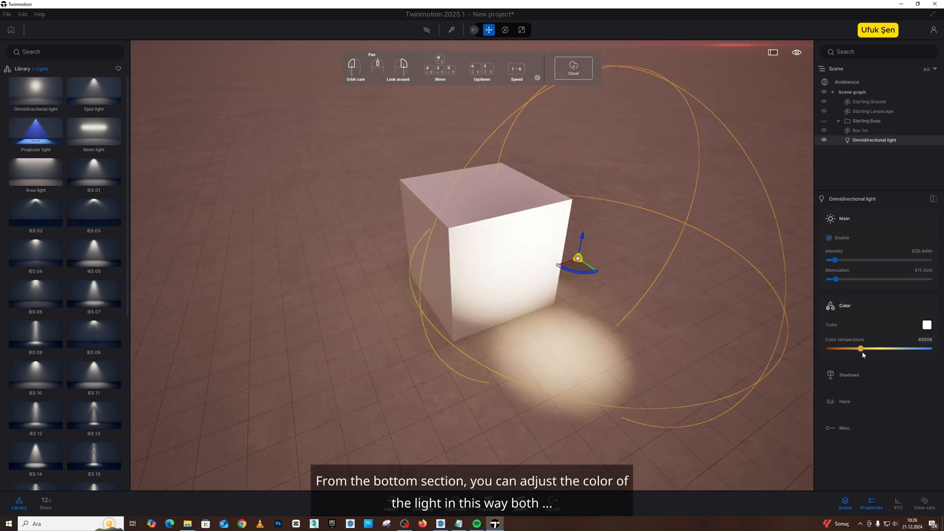
{"action": "left_click_drag", "start_coordinate": [861, 349], "coordinate": [916, 350]}
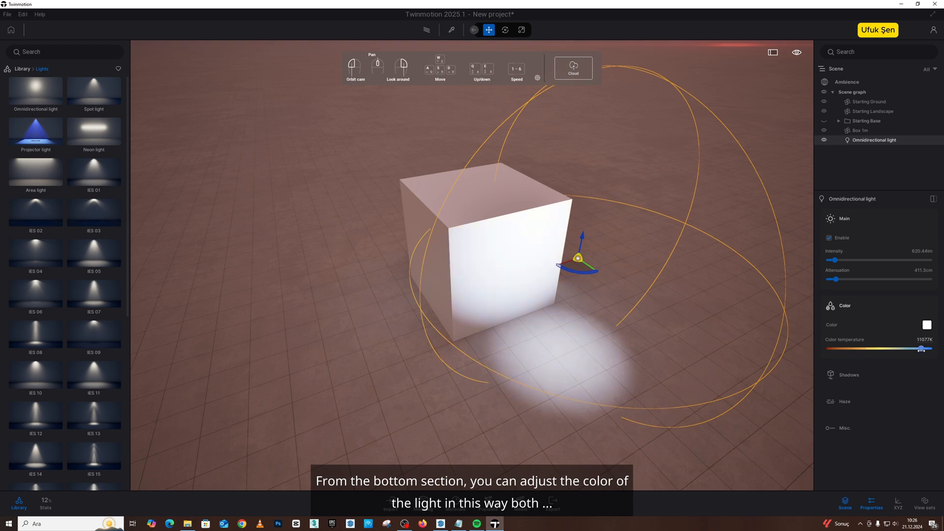
{"action": "left_click_drag", "start_coordinate": [837, 347], "coordinate": [880, 348]}
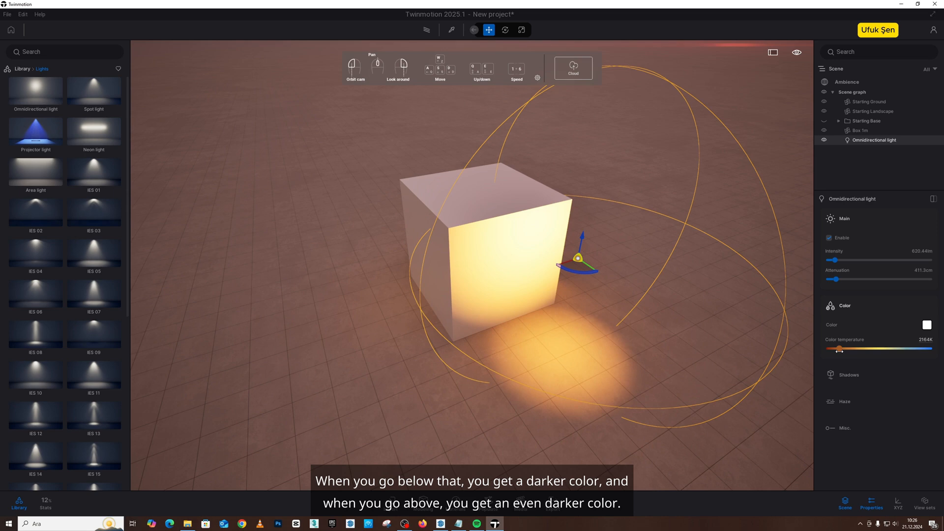
{"action": "left_click_drag", "start_coordinate": [839, 350], "coordinate": [877, 349]}
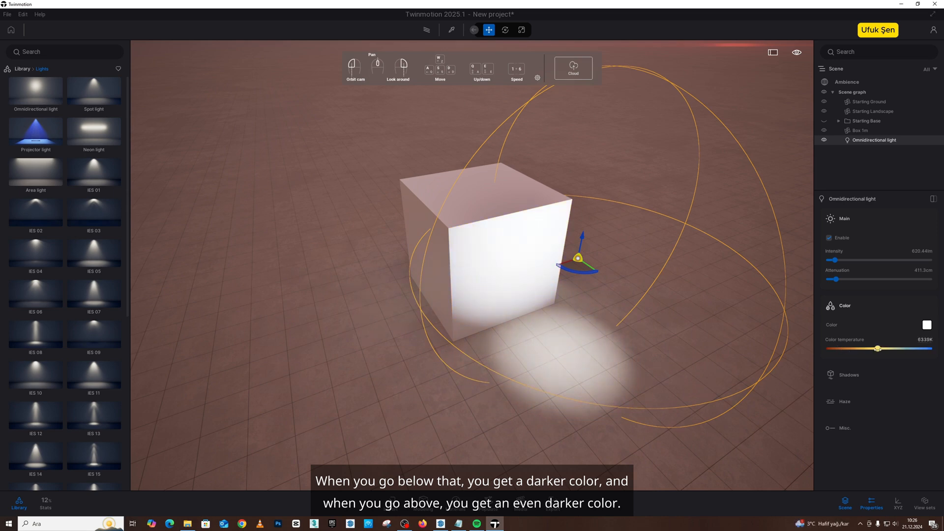
Enable shadows for the omnidirectional light and widen its attenuation to about 1007 cm.
{"action": "left_click", "coordinate": [851, 376]}
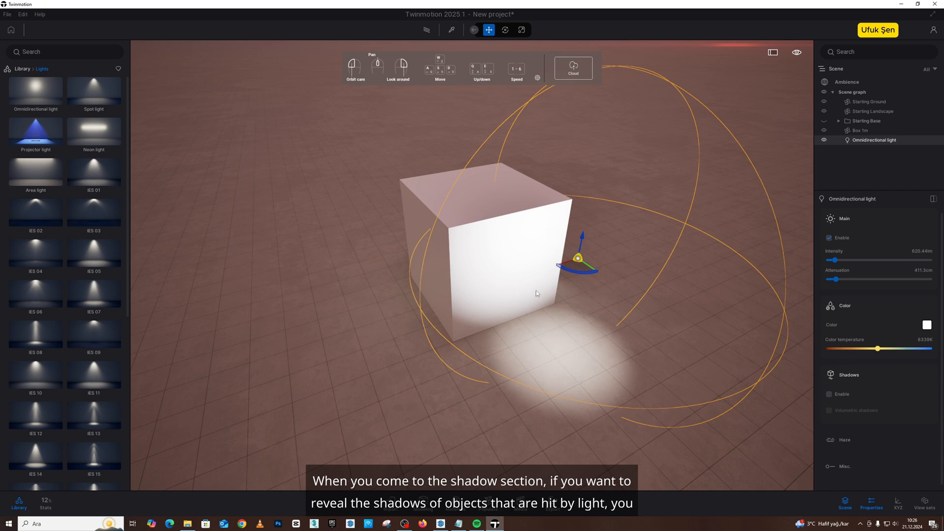
{"action": "left_click", "coordinate": [829, 395]}
{"action": "right_click_drag", "start_coordinate": [737, 344], "coordinate": [678, 339]}
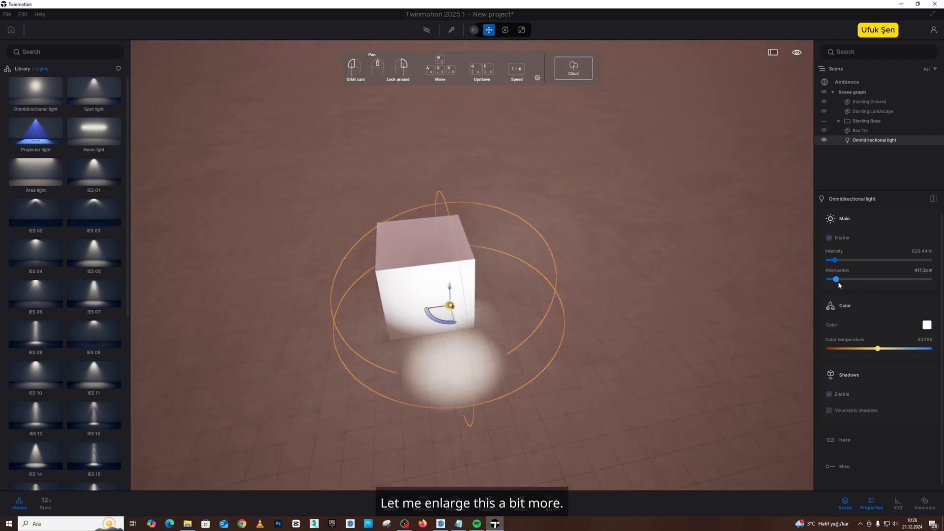
{"action": "left_click_drag", "start_coordinate": [837, 280], "coordinate": [848, 280]}
{"action": "left_click_drag", "start_coordinate": [723, 288], "coordinate": [479, 282]}
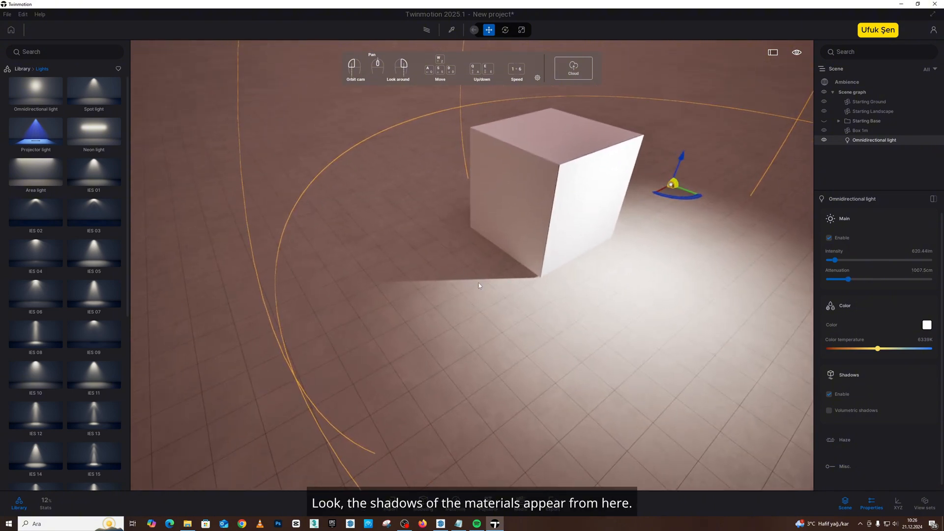
Switch the omnidirectional light's shadows off and on again to compare the box's cast shadow.
{"action": "left_click", "coordinate": [829, 394]}
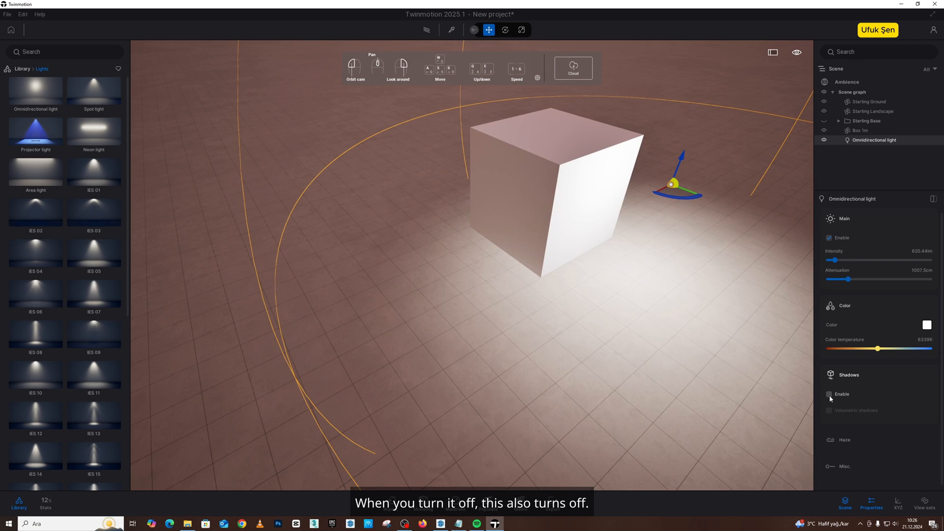
{"action": "left_click", "coordinate": [829, 394]}
{"action": "left_click_drag", "start_coordinate": [645, 327], "coordinate": [485, 271]}
Delete the omnidirectional light and place a Spot light near the upper edge of the box's front face.
{"action": "key", "text": "Delete"}
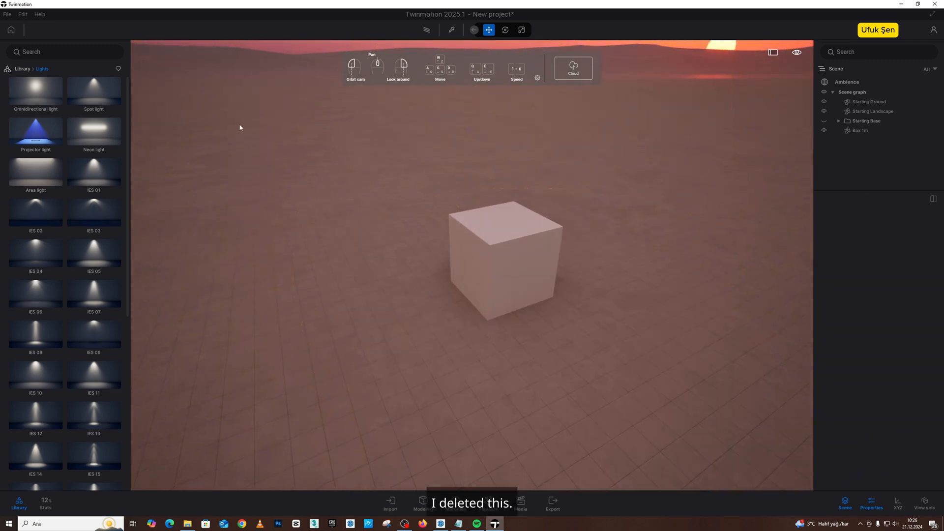
{"action": "scroll", "coordinate": [555, 287], "scroll_direction": "up", "scroll_amount": 5}
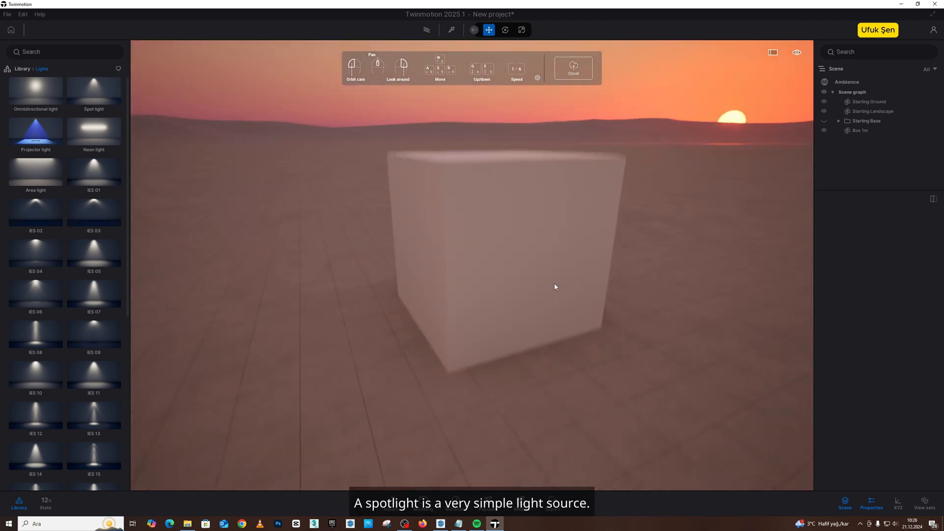
{"action": "left_click_drag", "start_coordinate": [120, 102], "coordinate": [481, 141]}
{"action": "key", "text": "a"}
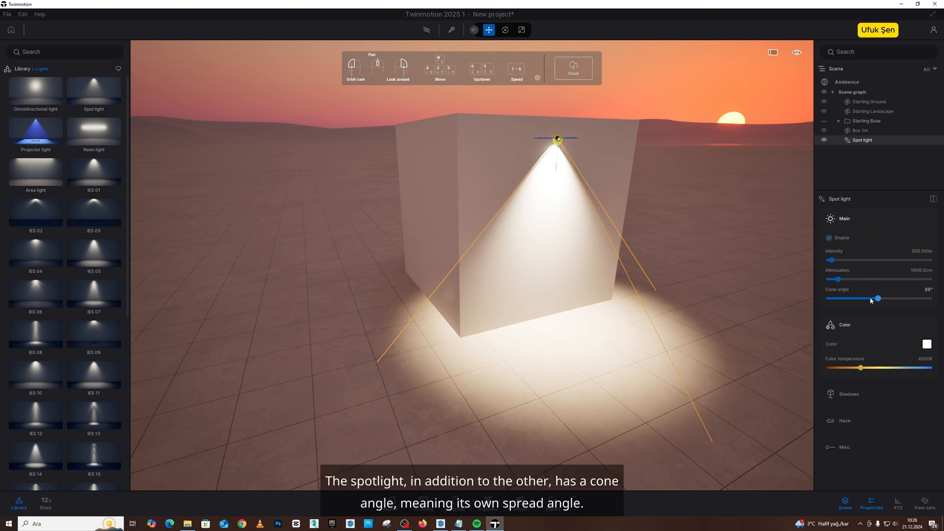
Narrow the spot light's cone angle to 37° and reduce its attenuation to about 340.5 cm.
{"action": "left_click_drag", "start_coordinate": [877, 299], "coordinate": [830, 279]}
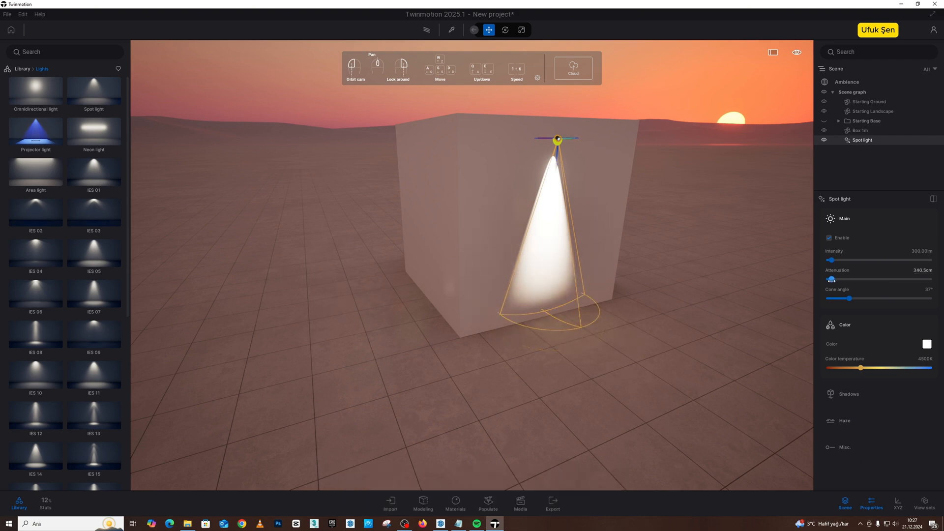
{"action": "key", "text": "a"}
{"action": "key", "text": "w"}
{"action": "key", "text": "d"}
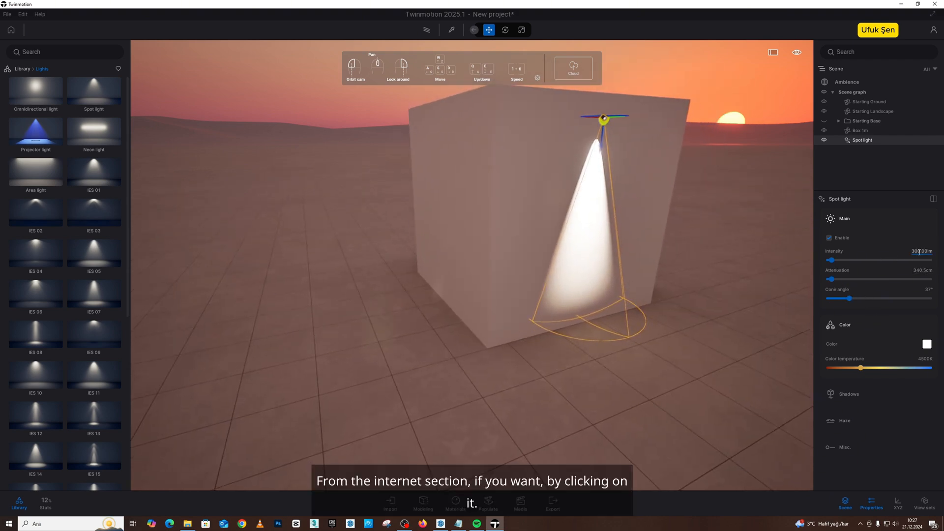
Set the spot light's intensity to 50 lm and warm its color temperature to about 2365 K.
{"action": "left_click", "coordinate": [922, 250]}
{"action": "type", "text": "50"}
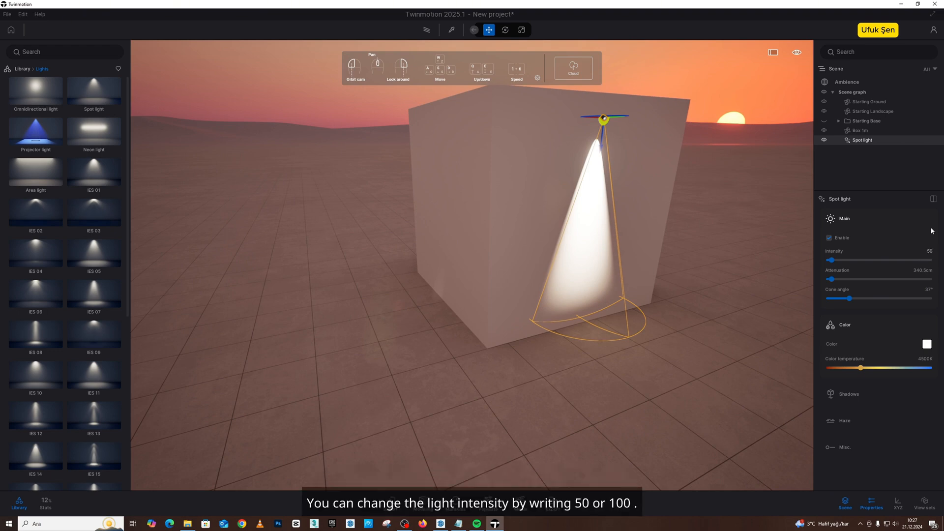
{"action": "key", "text": "Return"}
{"action": "left_click_drag", "start_coordinate": [616, 191], "coordinate": [553, 198]}
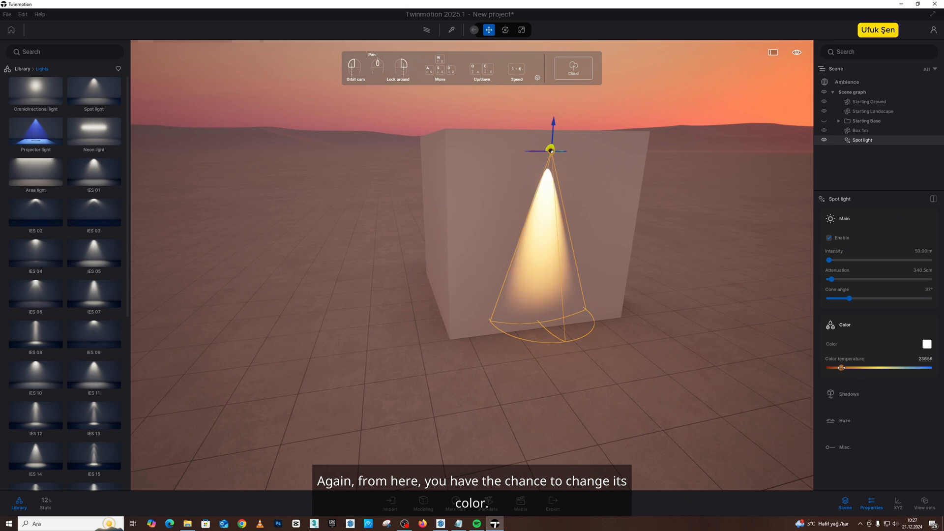
{"action": "left_click_drag", "start_coordinate": [555, 361], "coordinate": [585, 330]}
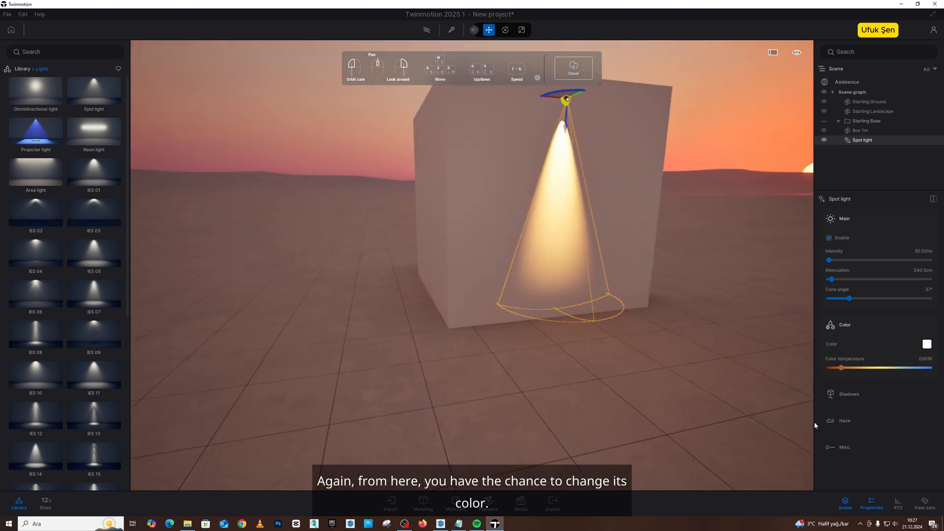
Enable shadows for the spot light and check its effect on the box from different angles.
{"action": "left_click", "coordinate": [841, 394]}
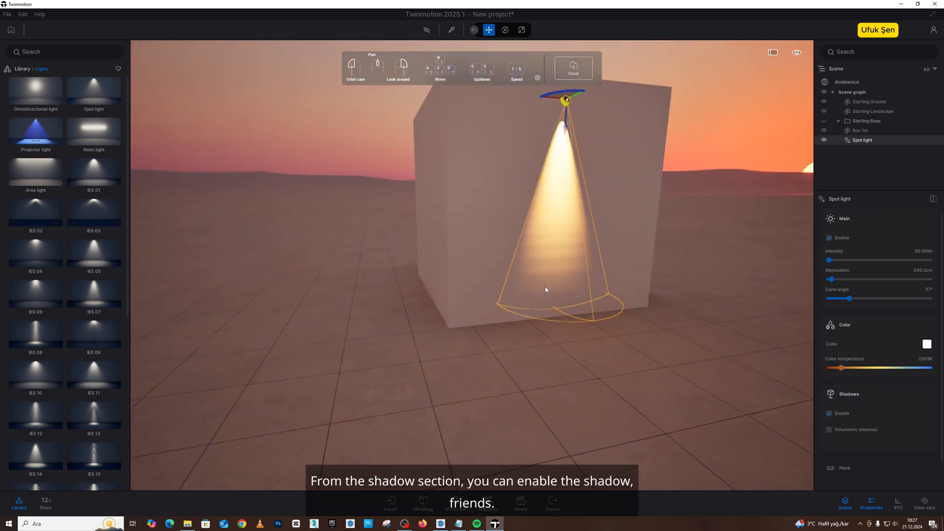
{"action": "right_click_drag", "start_coordinate": [545, 290], "coordinate": [506, 291]}
{"action": "scroll", "coordinate": [442, 260], "scroll_direction": "down", "scroll_amount": 5}
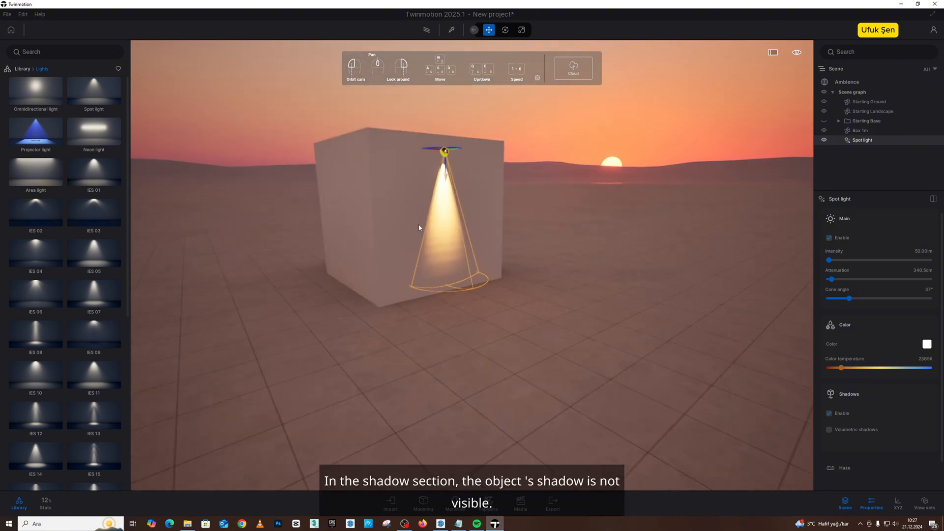
{"action": "scroll", "coordinate": [418, 229], "scroll_direction": "up", "scroll_amount": 3}
{"action": "middle_click_drag", "start_coordinate": [319, 268], "coordinate": [398, 273]}
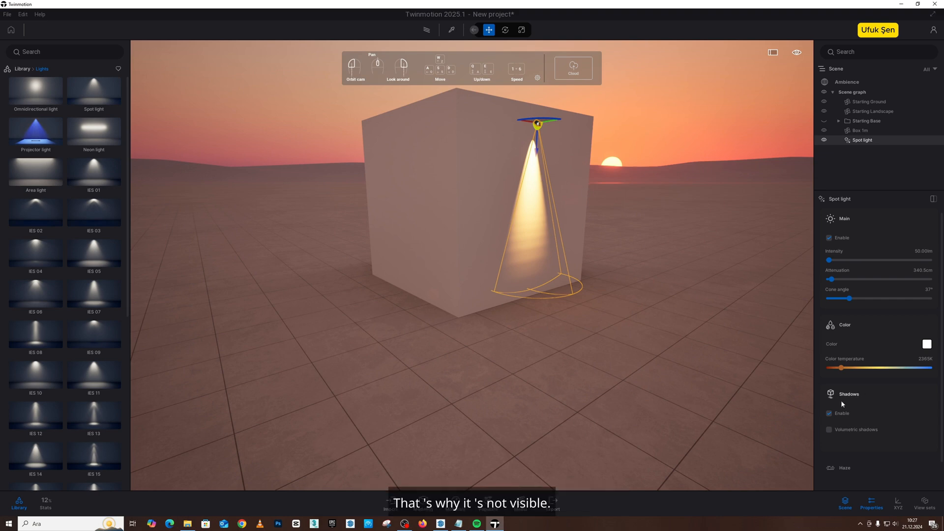
{"action": "scroll", "coordinate": [634, 315], "scroll_direction": "up", "scroll_amount": 3}
{"action": "right_click_drag", "start_coordinate": [627, 335], "coordinate": [635, 309]}
{"action": "scroll", "coordinate": [843, 403], "scroll_direction": "down", "scroll_amount": 2}
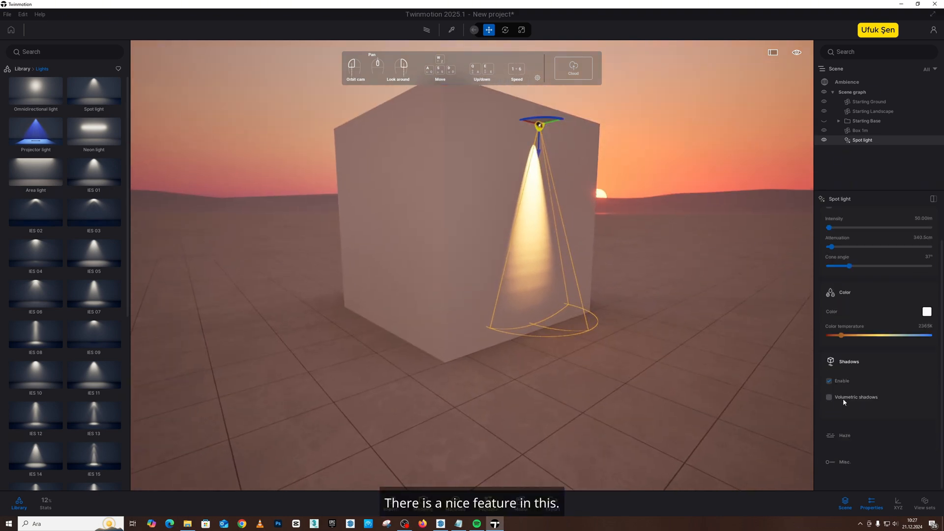
Enable haze for the spot light and reduce the haze intensity to about 38%.
{"action": "left_click", "coordinate": [844, 435]}
{"action": "scroll", "coordinate": [716, 354], "scroll_direction": "up", "scroll_amount": 3}
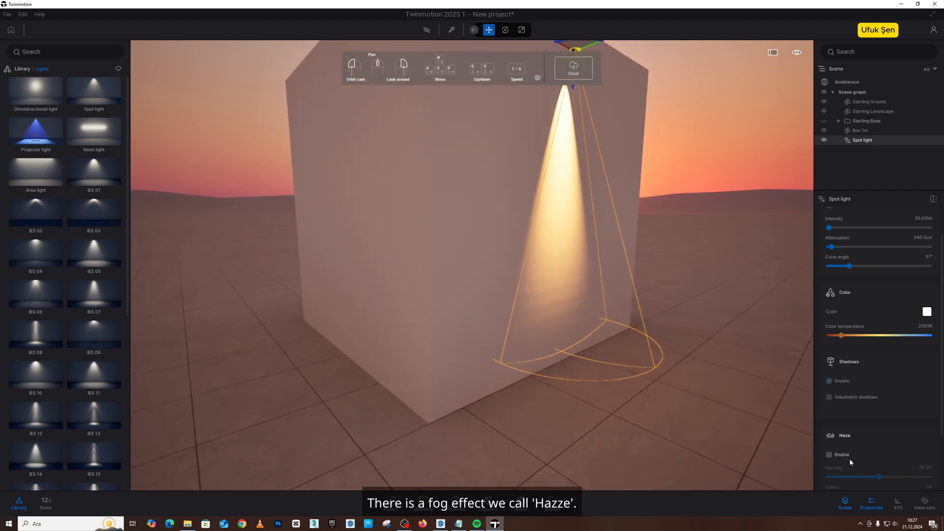
{"action": "left_click", "coordinate": [831, 455]}
{"action": "left_click_drag", "start_coordinate": [708, 344], "coordinate": [536, 217]}
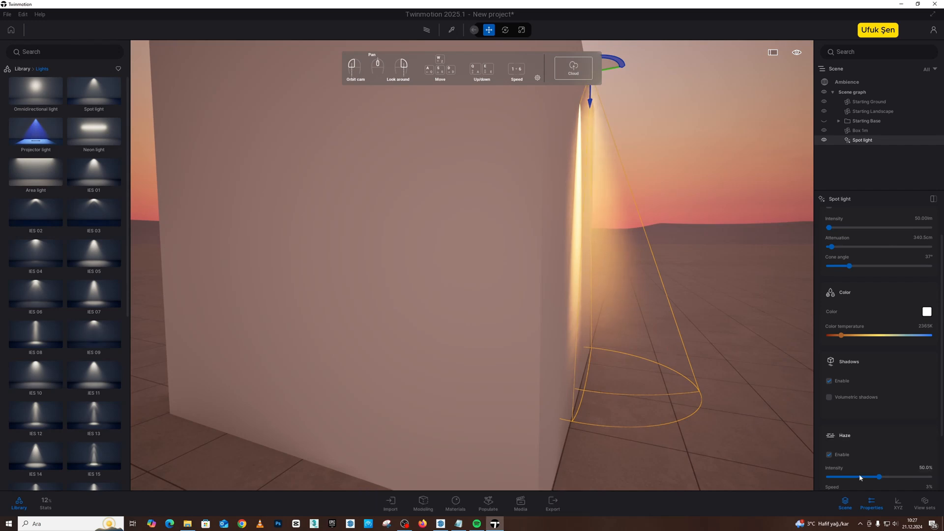
{"action": "left_click_drag", "start_coordinate": [880, 479], "coordinate": [863, 477]}
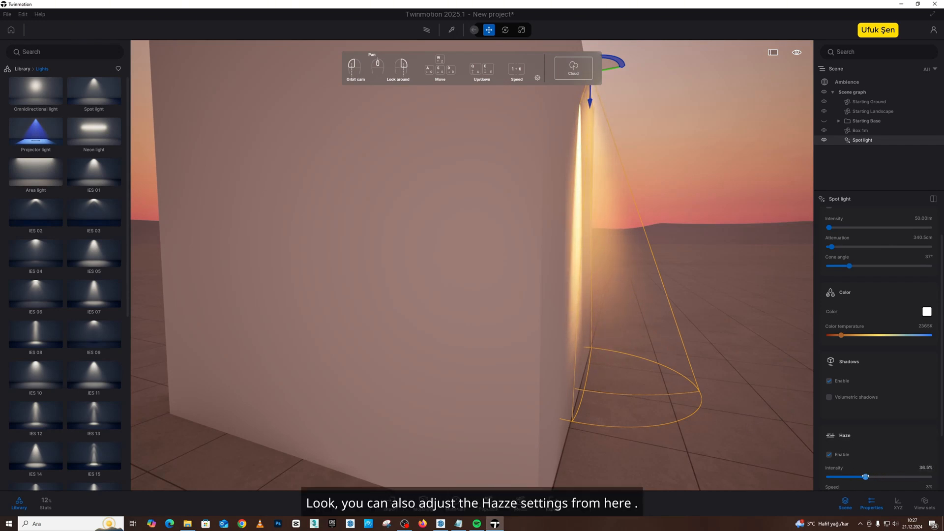
Toggle the spot light's haze off and on for comparison, and leave it disabled.
{"action": "left_click", "coordinate": [828, 456]}
{"action": "left_click", "coordinate": [828, 455]}
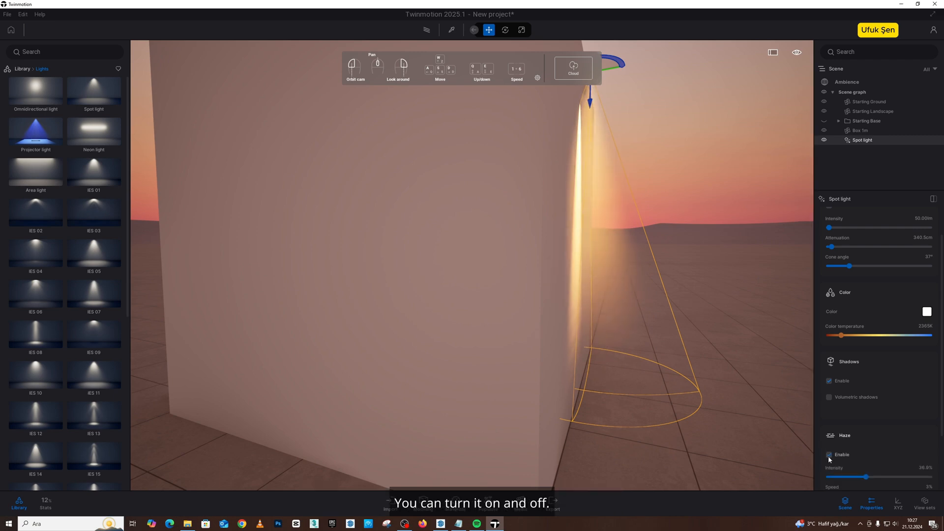
{"action": "left_click", "coordinate": [829, 454]}
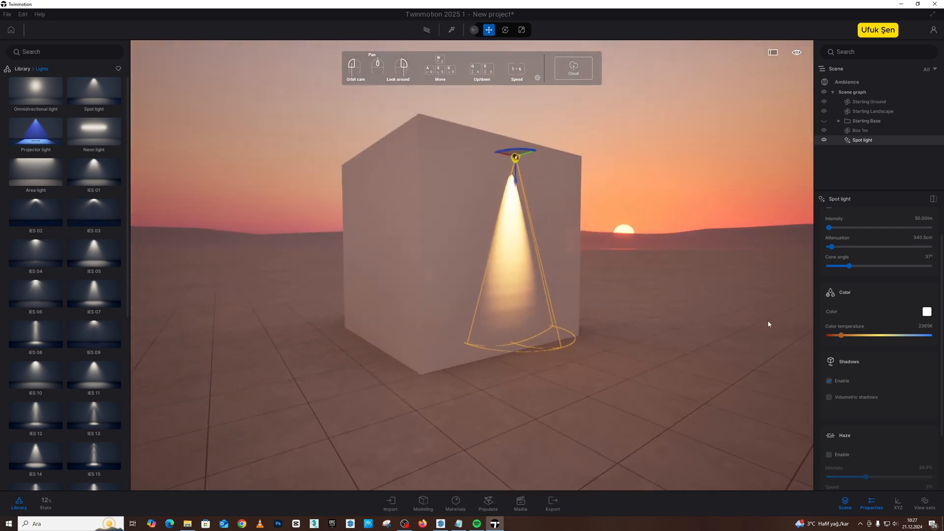
Delete the spot light and place a Projector light on the ground beside the box.
{"action": "key", "text": "Delete"}
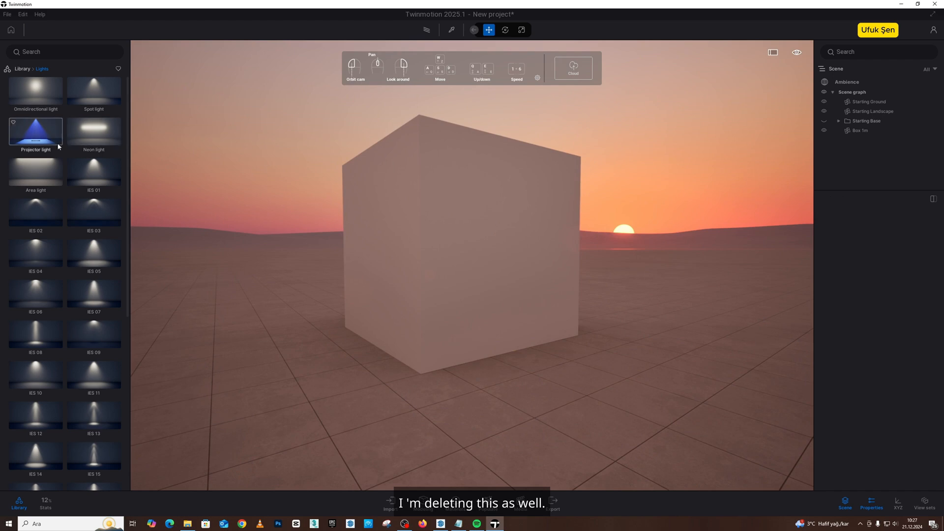
{"action": "right_click_drag", "start_coordinate": [214, 163], "coordinate": [204, 175]}
{"action": "right_click_drag", "start_coordinate": [236, 140], "coordinate": [255, 158]}
{"action": "key", "text": "s"}
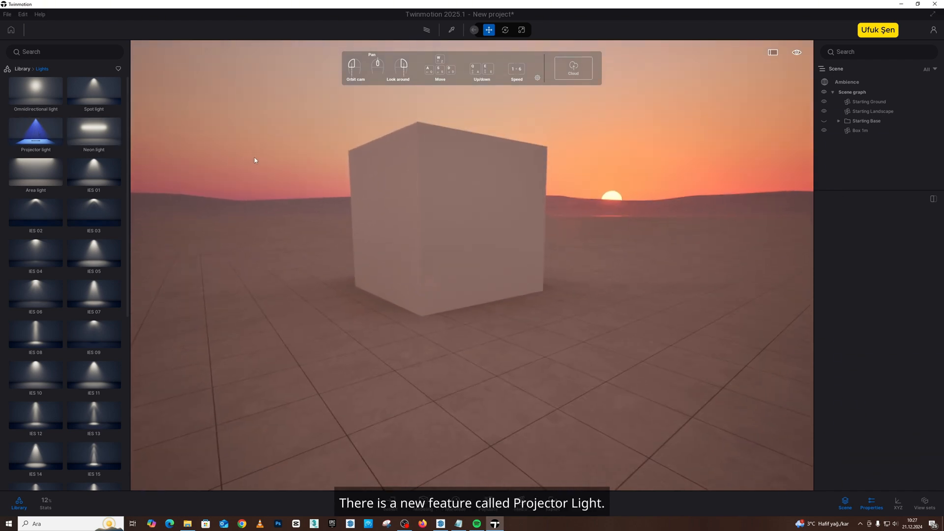
{"action": "left_click_drag", "start_coordinate": [36, 139], "coordinate": [580, 322]}
{"action": "right_click_drag", "start_coordinate": [581, 315], "coordinate": [602, 307]}
{"action": "key", "text": "s"}
{"action": "key", "text": "a"}
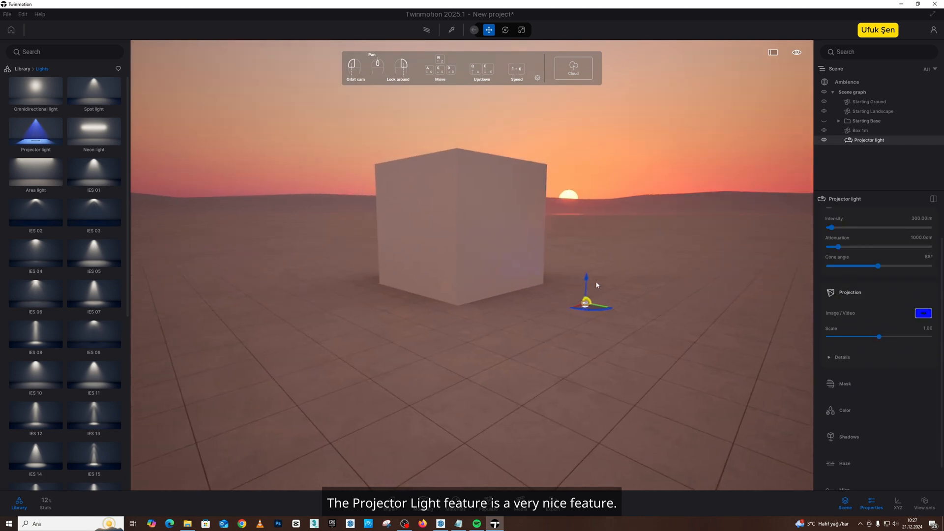
Raise the projector light above the ground, then move and rotate it so it projects onto the box's side face.
{"action": "left_click_drag", "start_coordinate": [583, 280], "coordinate": [618, 171]}
{"action": "right_click_drag", "start_coordinate": [623, 143], "coordinate": [570, 124]}
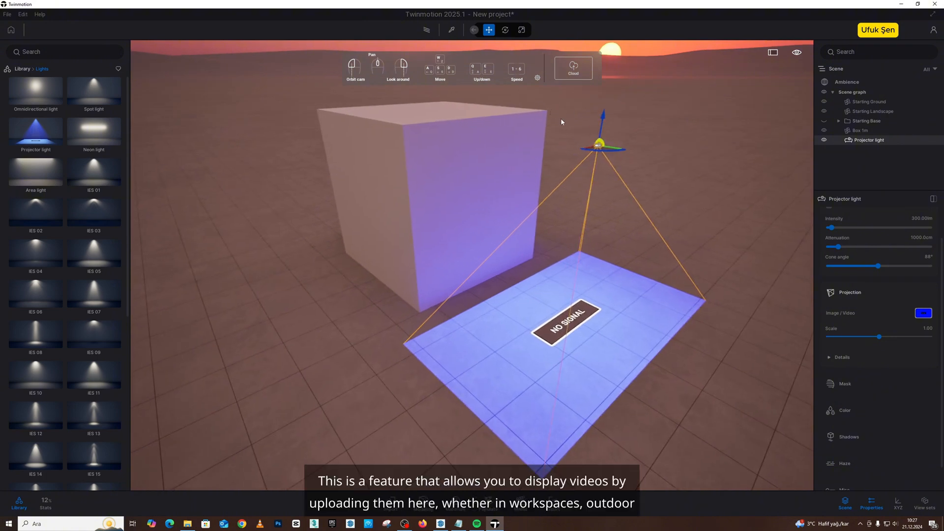
{"action": "left_click", "coordinate": [505, 29]}
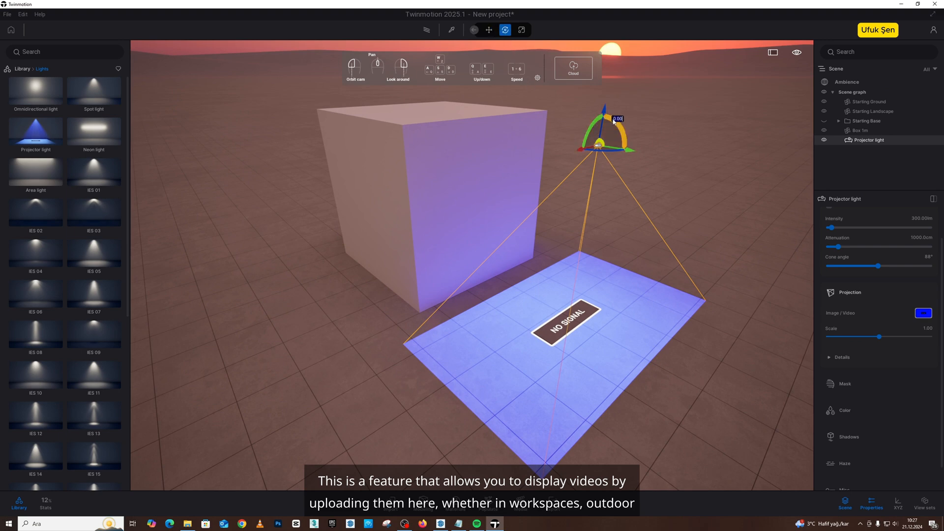
{"action": "left_click_drag", "start_coordinate": [624, 131], "coordinate": [749, 198]}
{"action": "left_click_drag", "start_coordinate": [733, 126], "coordinate": [710, 175]}
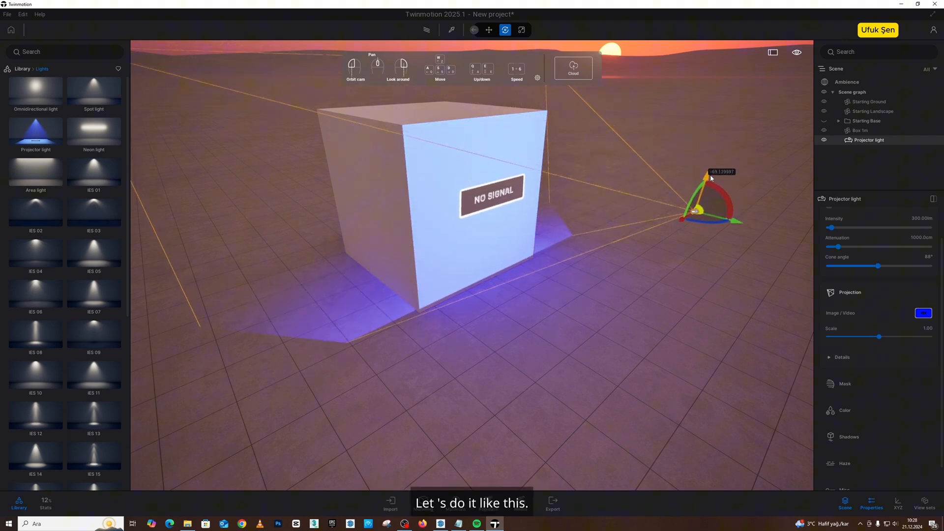
Narrow the projector light's cone angle to 44° so the projected image fits within the box face.
{"action": "key", "text": "d"}
{"action": "right_click_drag", "start_coordinate": [682, 178], "coordinate": [595, 237]}
{"action": "key", "text": "s"}
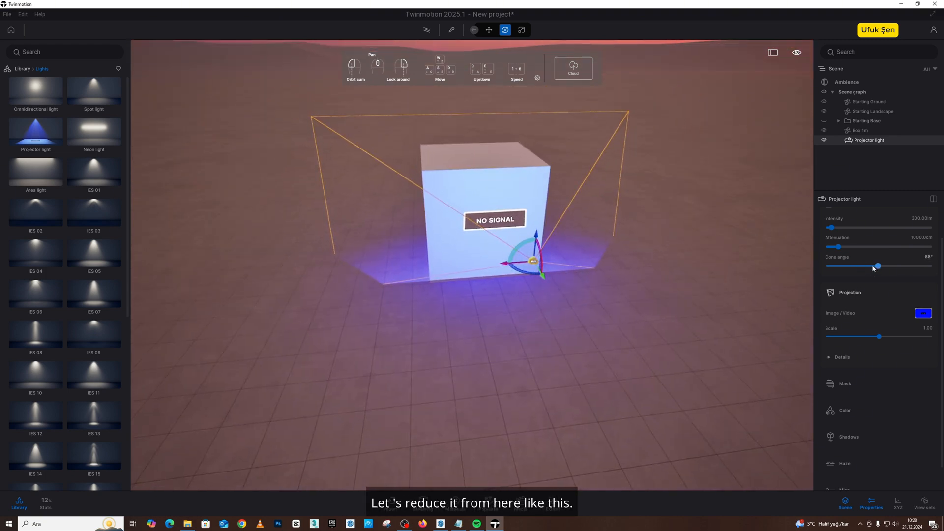
{"action": "left_click_drag", "start_coordinate": [878, 266], "coordinate": [853, 266]}
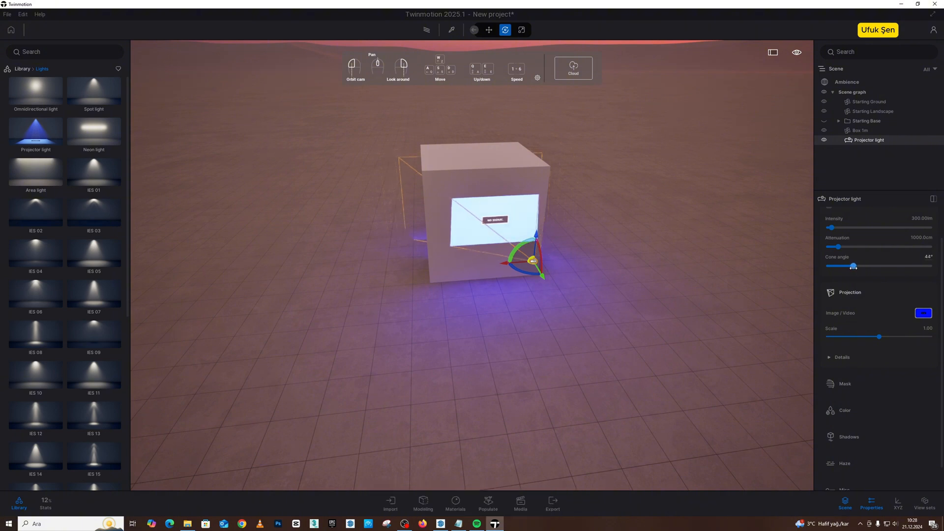
{"action": "key", "text": "w"}
{"action": "right_click_drag", "start_coordinate": [443, 275], "coordinate": [524, 265]}
{"action": "key", "text": "s"}
{"action": "key", "text": "d"}
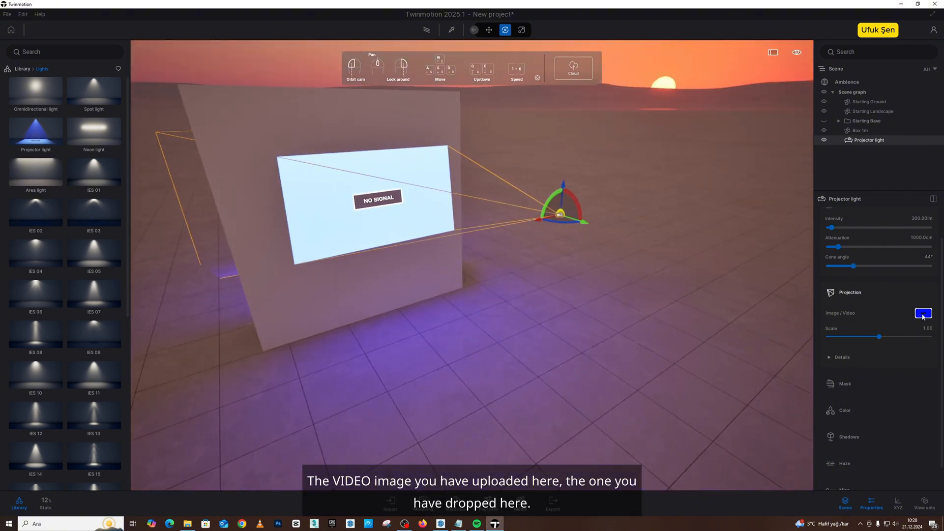
Load the video file The Lighthouse as the projector light's projected image.
{"action": "left_click", "coordinate": [923, 315]}
{"action": "left_click", "coordinate": [862, 447]}
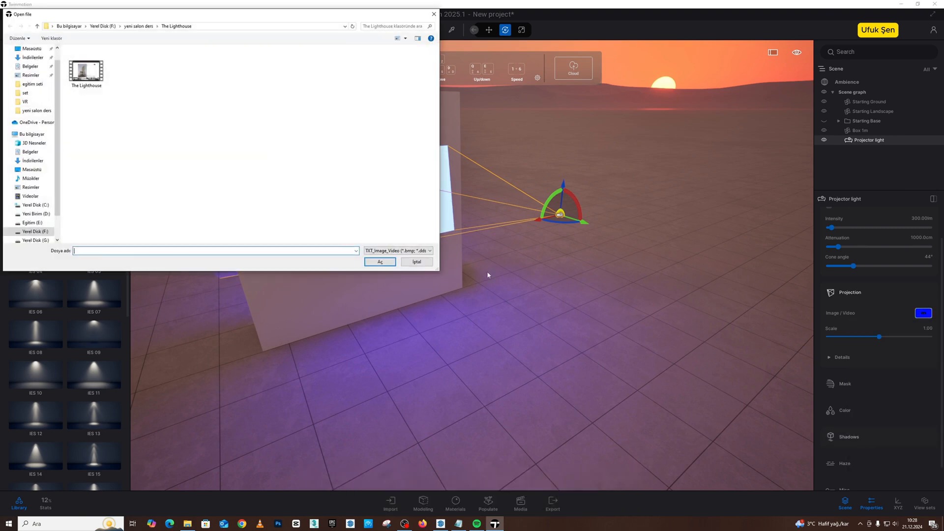
{"action": "left_click", "coordinate": [92, 78]}
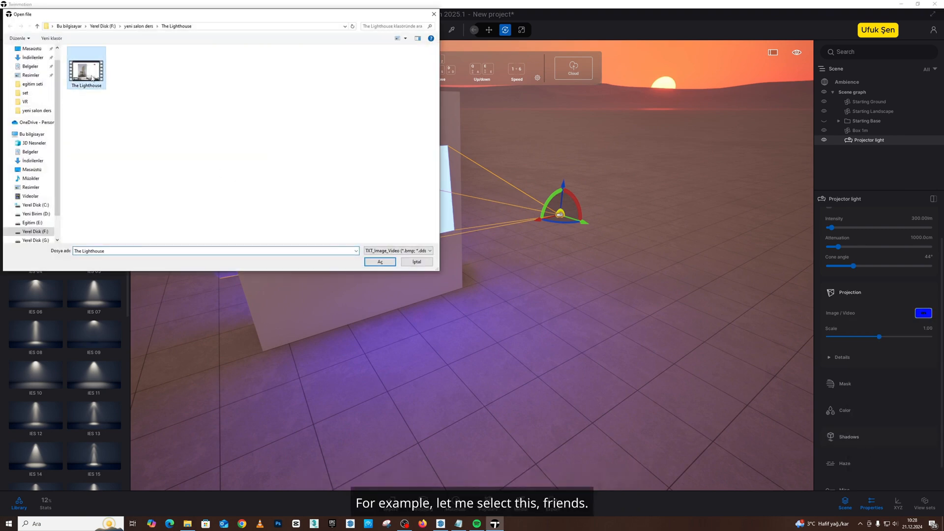
{"action": "left_click", "coordinate": [388, 264]}
{"action": "key", "text": "w"}
{"action": "right_click_drag", "start_coordinate": [424, 263], "coordinate": [404, 256]}
{"action": "key", "text": "a"}
{"action": "key", "text": "w"}
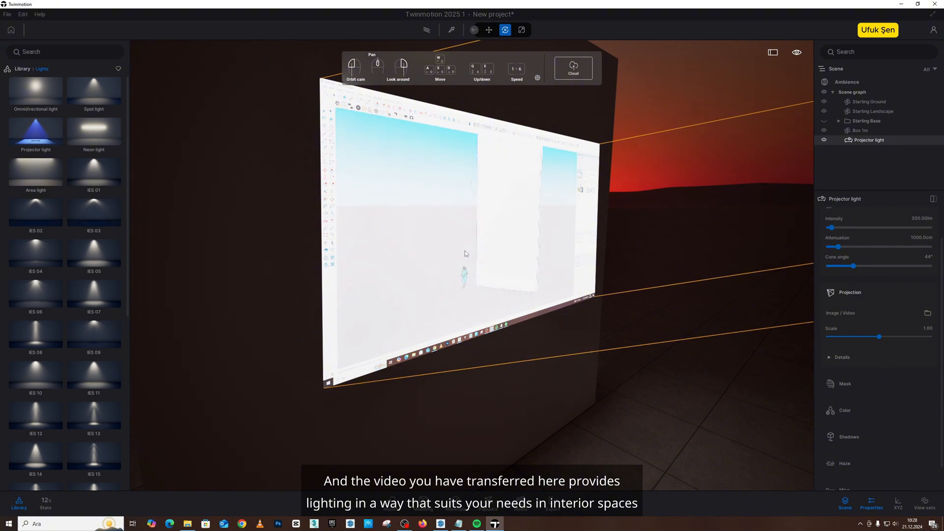
Examine the video projected on the box face from different distances and angles.
{"action": "scroll", "coordinate": [473, 248], "scroll_direction": "down", "scroll_amount": 5}
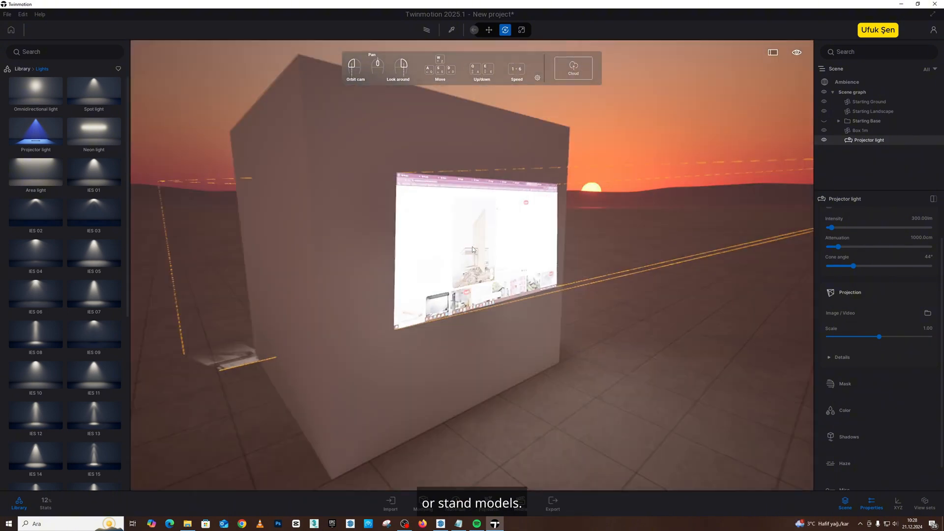
{"action": "scroll", "coordinate": [473, 248], "scroll_direction": "down", "scroll_amount": 4}
{"action": "right_click_drag", "start_coordinate": [473, 248], "coordinate": [533, 249]}
{"action": "key", "text": "a"}
{"action": "key", "text": "w"}
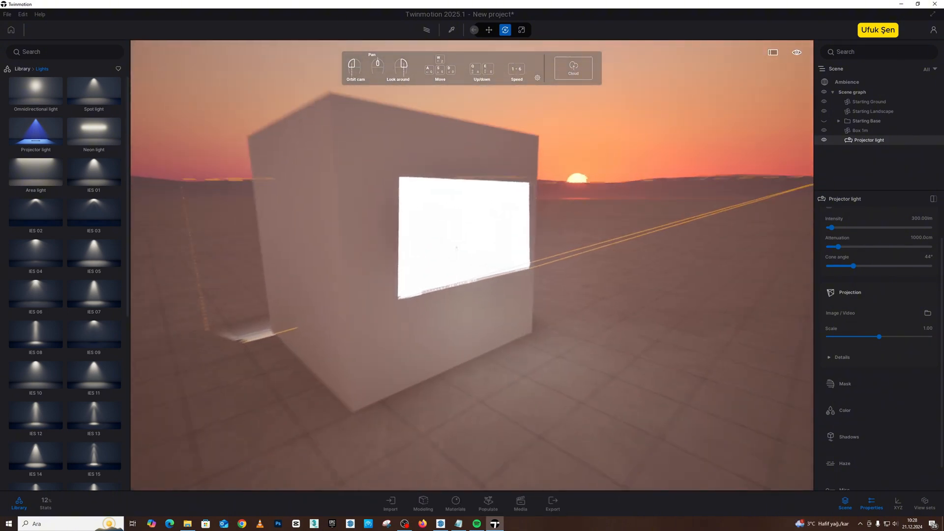
{"action": "scroll", "coordinate": [456, 246], "scroll_direction": "down", "scroll_amount": 5}
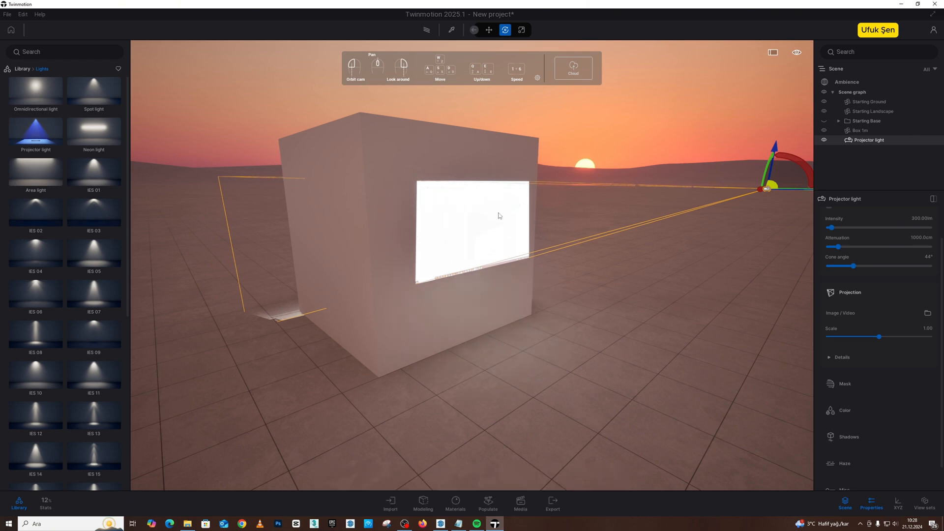
{"action": "key", "text": "s"}
{"action": "mouse_move", "coordinate": [486, 226]}
{"action": "right_mouse_down"}
{"action": "mouse_move", "coordinate": [440, 231]}
{"action": "mouse_move", "coordinate": [509, 226]}
{"action": "mouse_move", "coordinate": [493, 231]}
{"action": "right_mouse_up"}
{"action": "key", "text": "w"}
{"action": "key", "text": "w"}
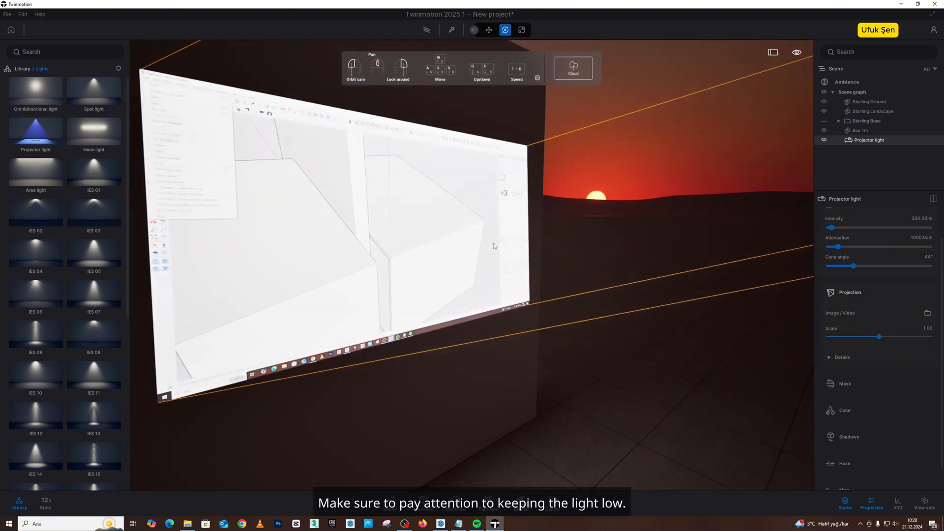
{"action": "right_click_drag", "start_coordinate": [494, 244], "coordinate": [485, 244]}
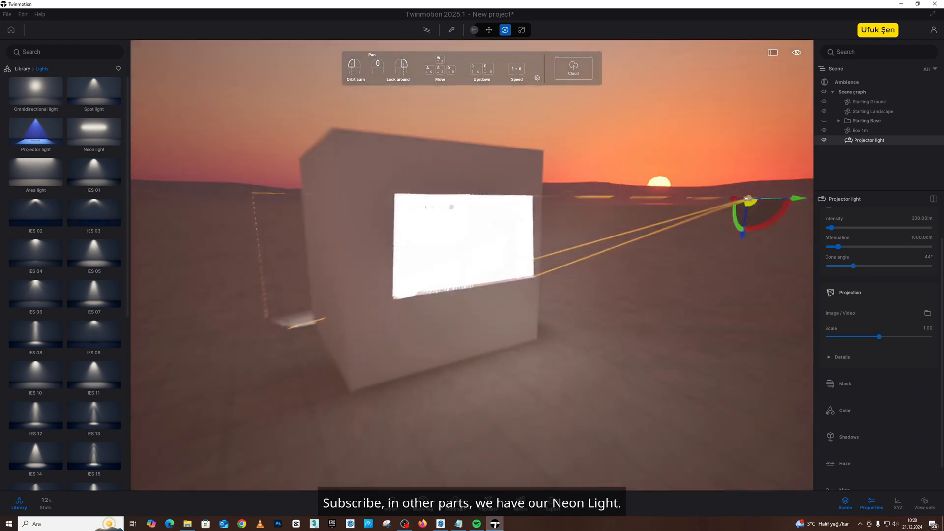
Delete the projector light, place a Neon light on the ground along the box's base, and view its glow from above.
{"action": "key", "text": "Delete"}
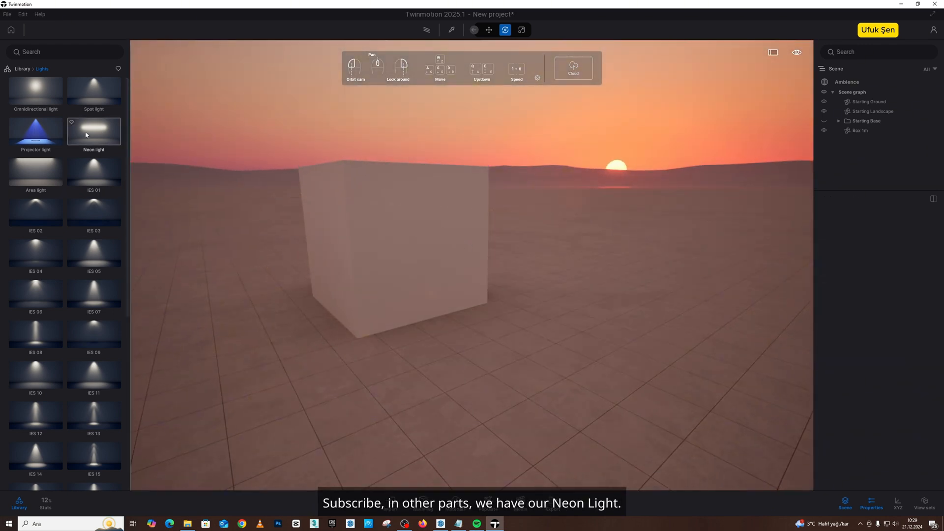
{"action": "left_click_drag", "start_coordinate": [96, 130], "coordinate": [416, 323]}
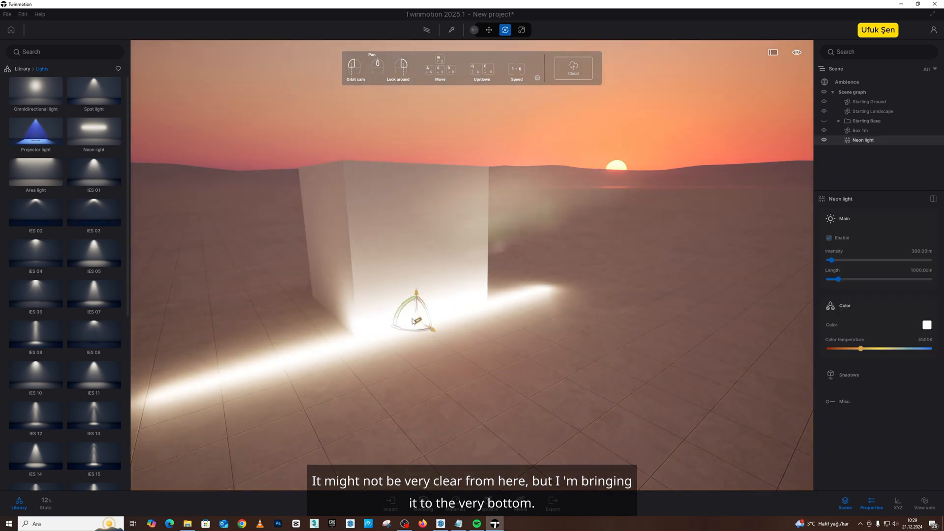
{"action": "key", "text": "a"}
{"action": "right_click_drag", "start_coordinate": [416, 323], "coordinate": [472, 340]}
{"action": "key", "text": "s"}
{"action": "right_click_drag", "start_coordinate": [533, 301], "coordinate": [494, 349]}
{"action": "key", "text": "w"}
{"action": "key", "text": "s"}
{"action": "key", "text": "e"}
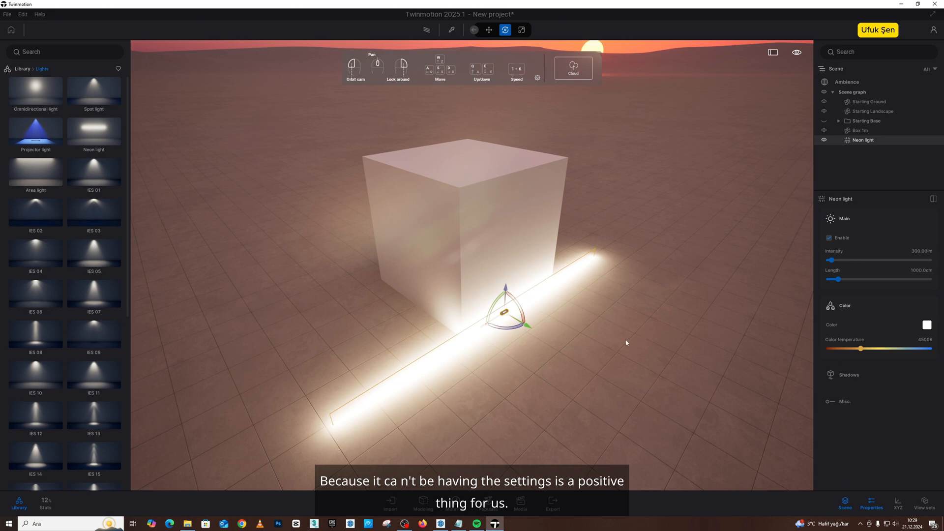
{"action": "left_click_drag", "start_coordinate": [552, 333], "coordinate": [482, 291]}
{"action": "scroll", "coordinate": [482, 291], "scroll_direction": "down", "scroll_amount": 2}
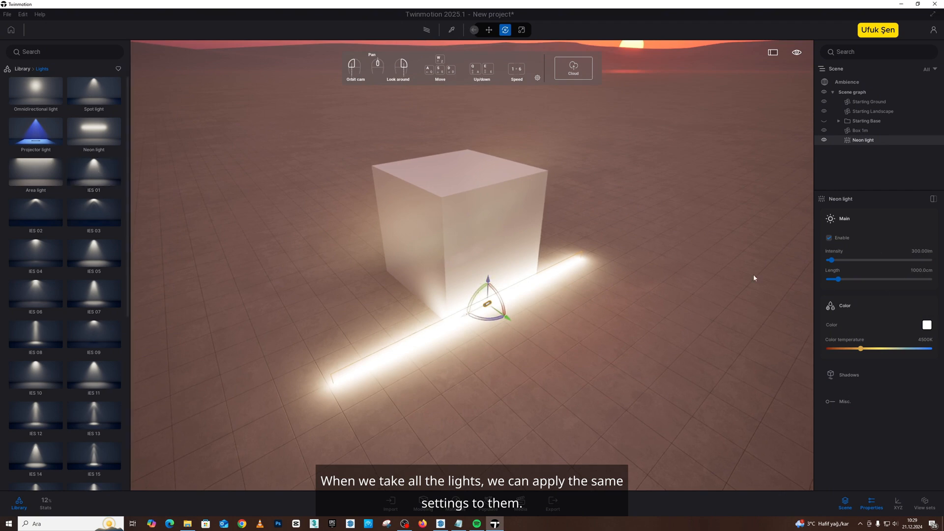
Delete the neon light and place an Area light on the ground beside the box.
{"action": "key", "text": "Delete"}
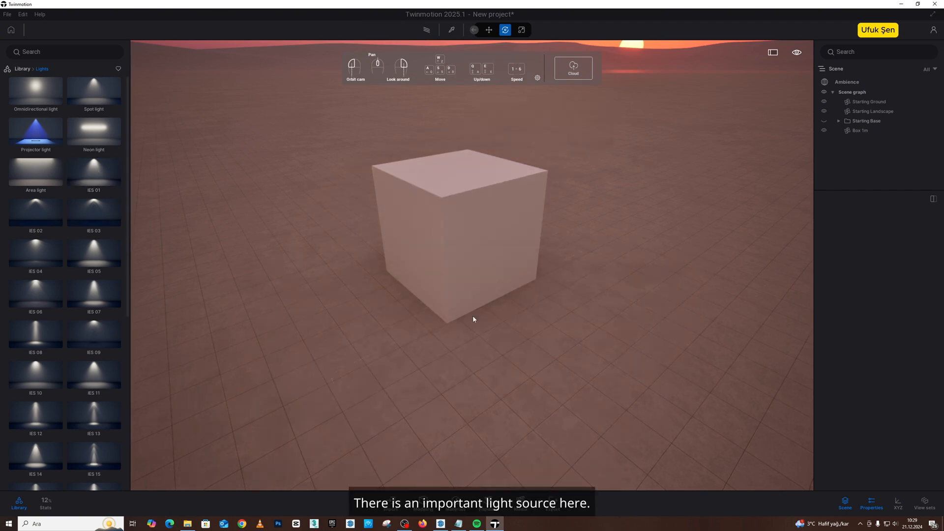
{"action": "left_click_drag", "start_coordinate": [35, 174], "coordinate": [658, 292]}
{"action": "key", "text": "s"}
{"action": "key", "text": "d"}
{"action": "key", "text": "d"}
{"action": "key", "text": "w"}
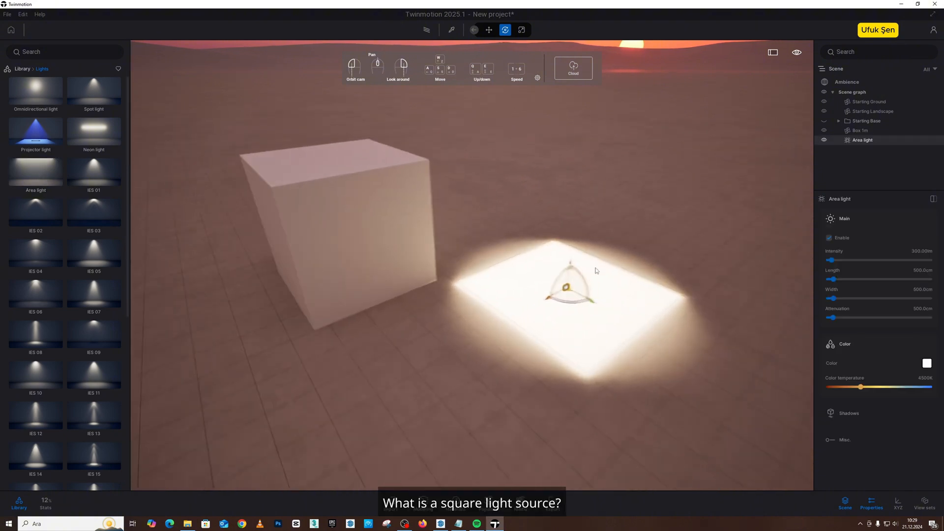
{"action": "key", "text": "s"}
Raise the area light above the ground and rotate it to shine horizontally like light through a window.
{"action": "left_click_drag", "start_coordinate": [544, 257], "coordinate": [544, 98]}
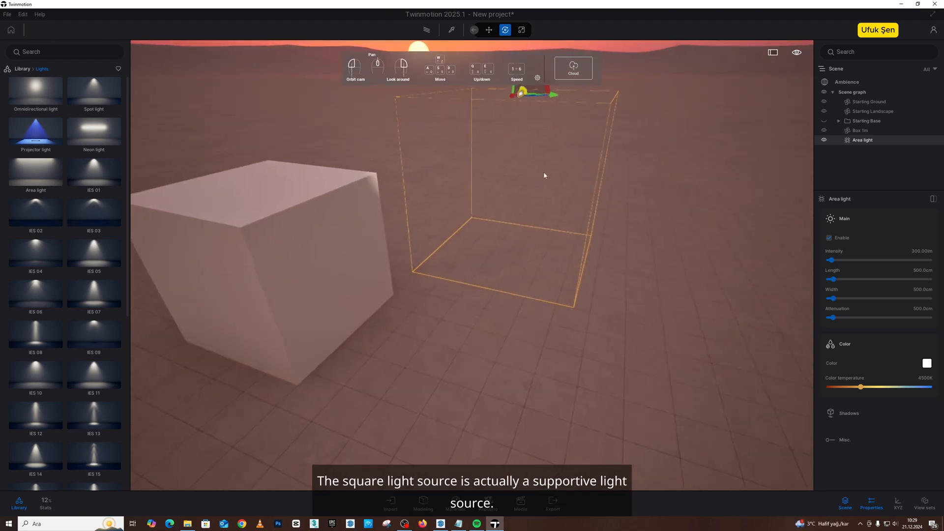
{"action": "left_click_drag", "start_coordinate": [544, 172], "coordinate": [520, 133]}
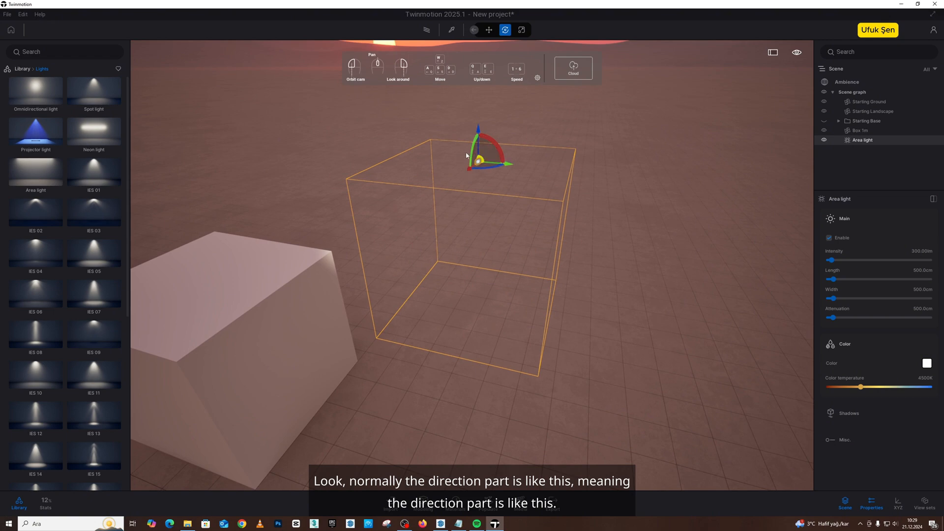
{"action": "left_click_drag", "start_coordinate": [475, 166], "coordinate": [511, 192]}
{"action": "mouse_move", "coordinate": [472, 138]}
{"action": "right_mouse_down"}
{"action": "mouse_move", "coordinate": [394, 125]}
{"action": "mouse_move", "coordinate": [471, 139]}
{"action": "right_mouse_up"}
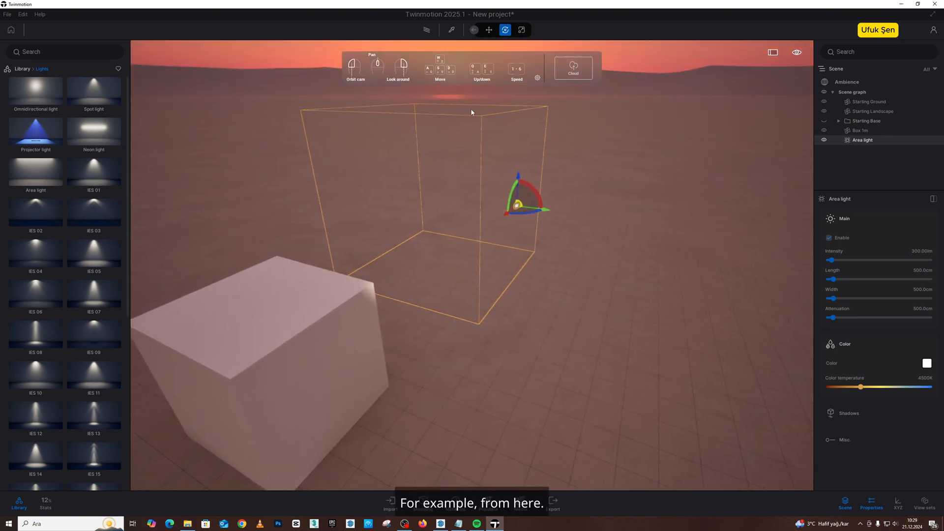
Move the area light up to the box so it illuminates the box's side face.
{"action": "key", "text": "d"}
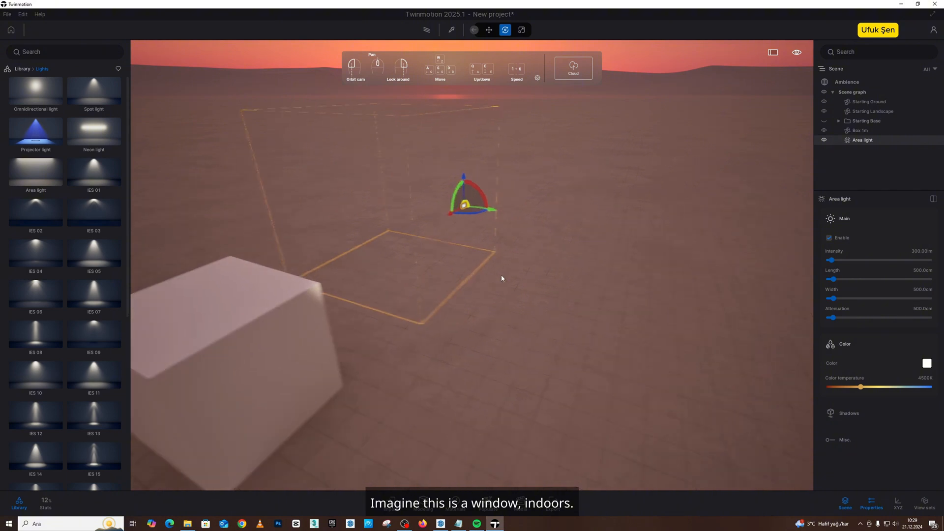
{"action": "key", "text": "w"}
{"action": "right_click_drag", "start_coordinate": [382, 225], "coordinate": [398, 265]}
{"action": "key", "text": "s"}
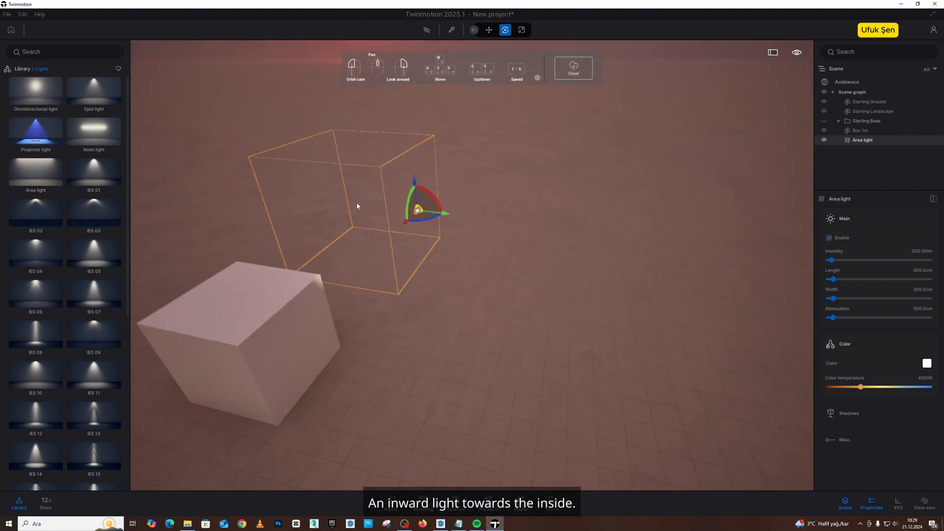
{"action": "right_click_drag", "start_coordinate": [356, 202], "coordinate": [301, 147]}
{"action": "key", "text": "e"}
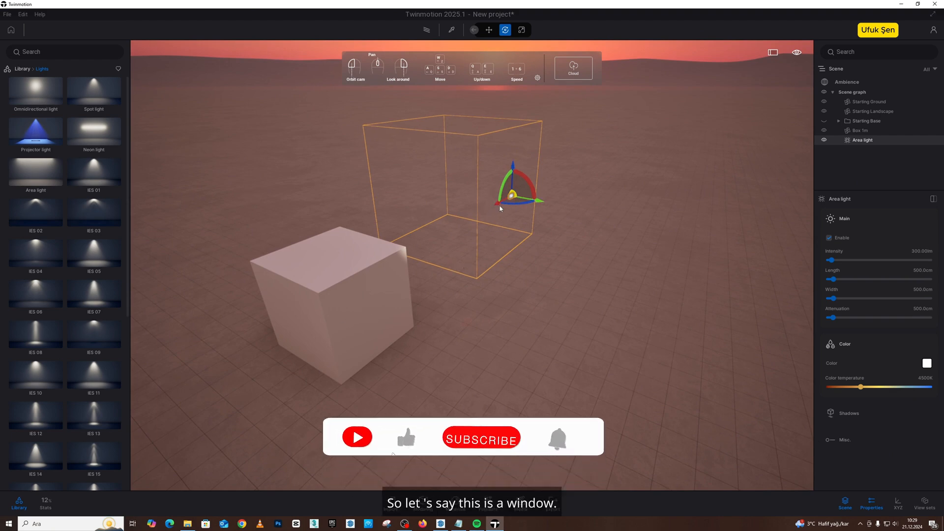
{"action": "left_click_drag", "start_coordinate": [499, 204], "coordinate": [416, 288]}
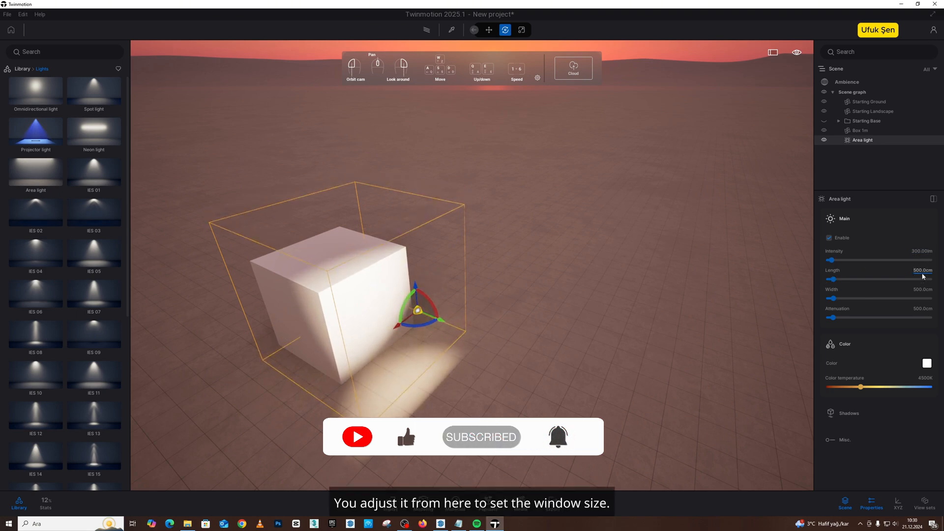
Set both the length and the width of the area light to 200 cm.
{"action": "type", "text": "200"}
{"action": "key", "text": "Return"}
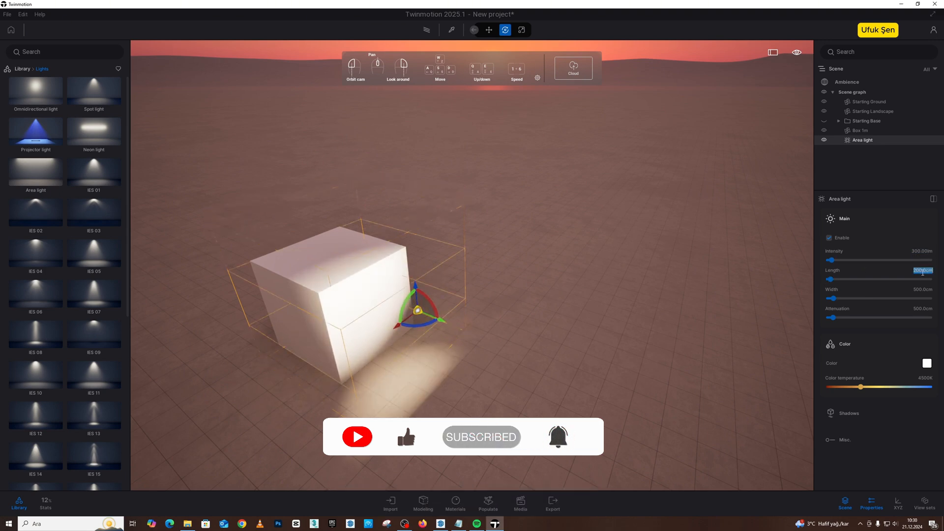
{"action": "left_click", "coordinate": [923, 291]}
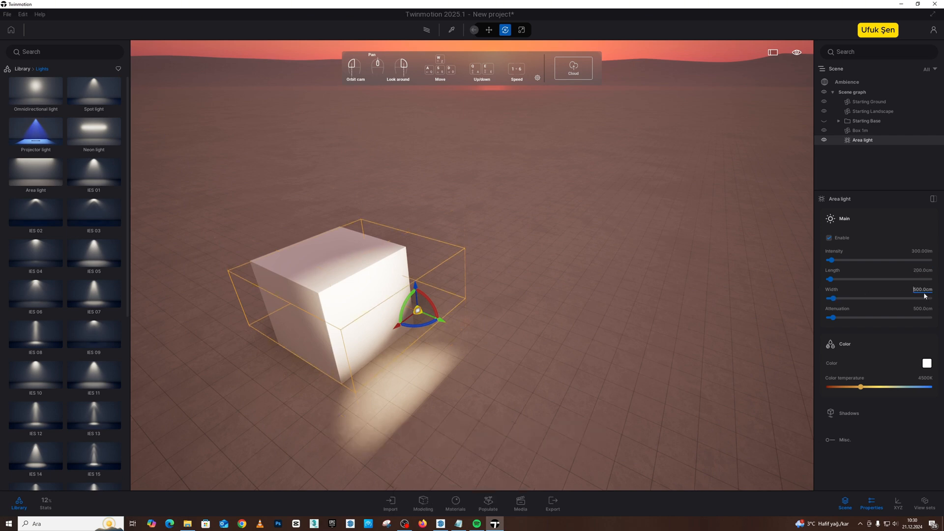
{"action": "type", "text": "200"}
{"action": "key", "text": "Return"}
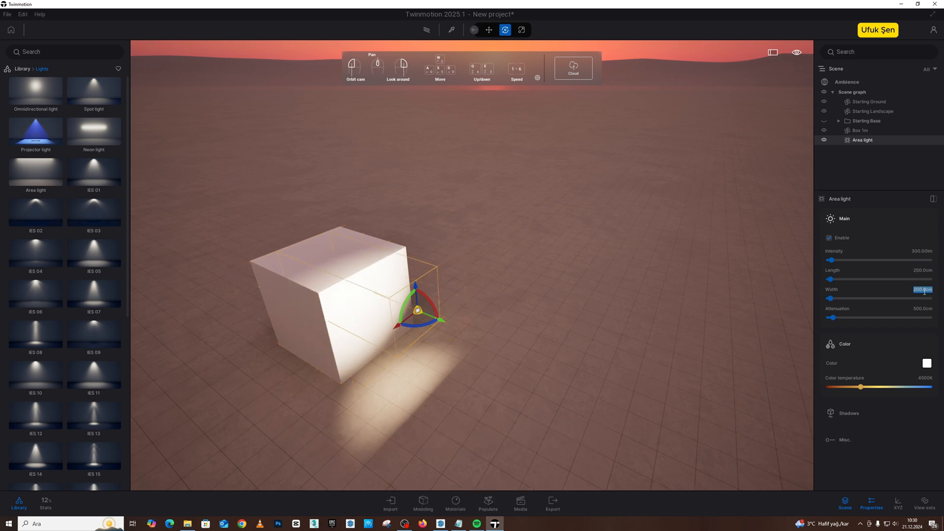
{"action": "right_click_drag", "start_coordinate": [734, 284], "coordinate": [678, 265]}
{"action": "key", "text": "w"}
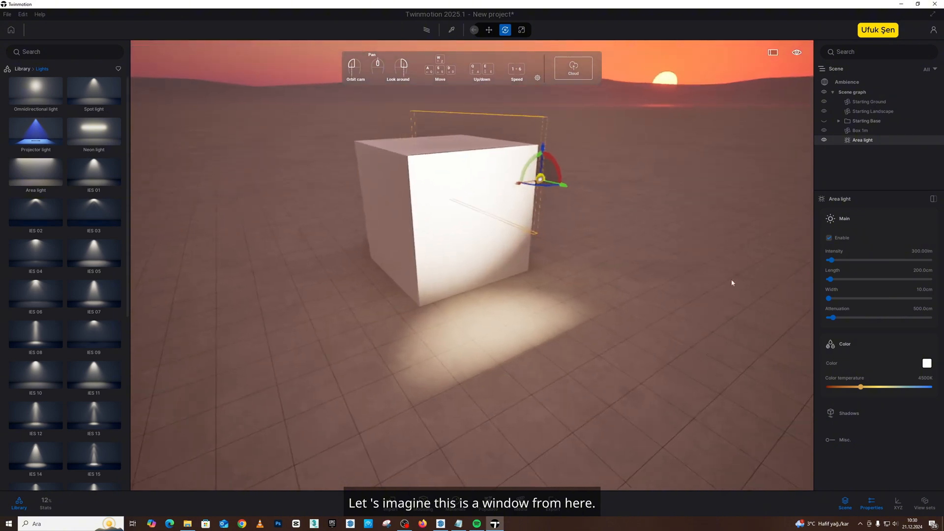
{"action": "type", "text": "200"}
{"action": "key", "text": "Return"}
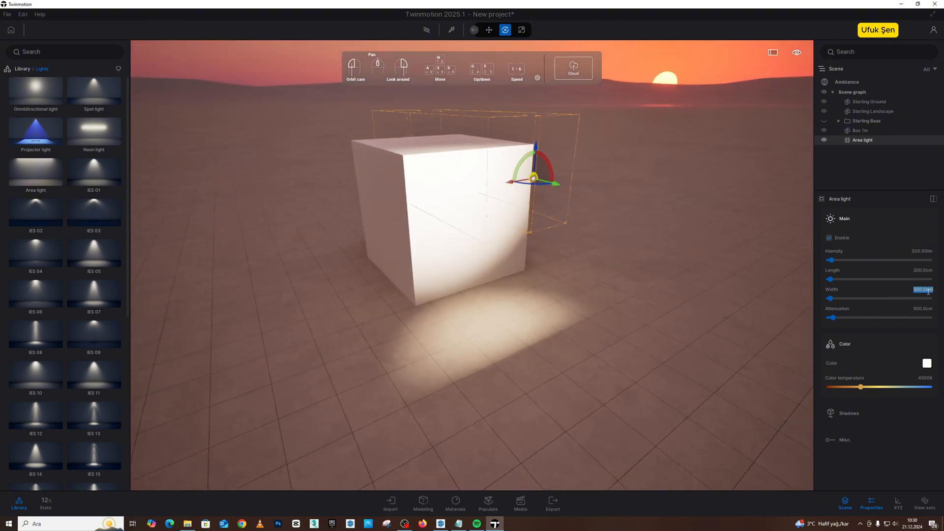
Lower the area light along the box's side and slide it across so its light falls over the adjacent faces.
{"action": "left_click_drag", "start_coordinate": [544, 158], "coordinate": [539, 193]}
{"action": "left_click_drag", "start_coordinate": [512, 224], "coordinate": [490, 228]}
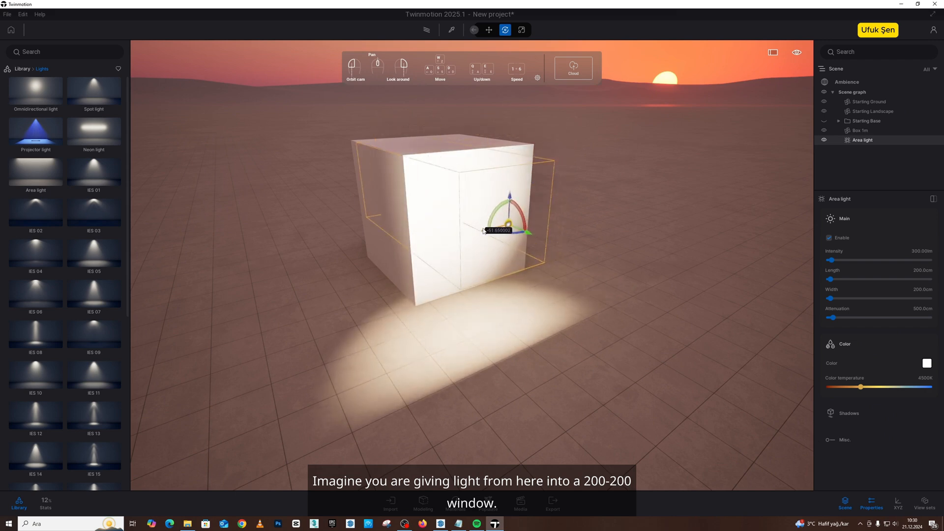
{"action": "key", "text": "a"}
{"action": "right_click_drag", "start_coordinate": [495, 229], "coordinate": [541, 217]}
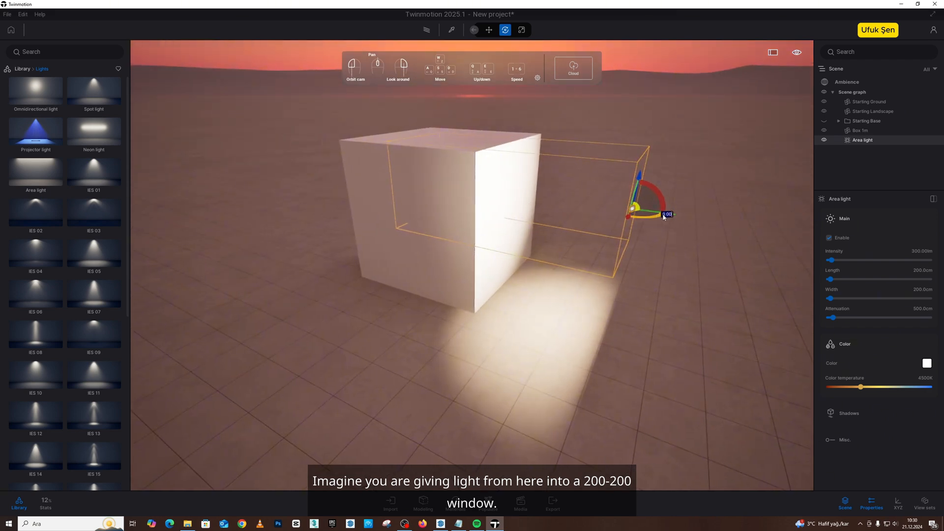
{"action": "left_click_drag", "start_coordinate": [664, 217], "coordinate": [550, 204]}
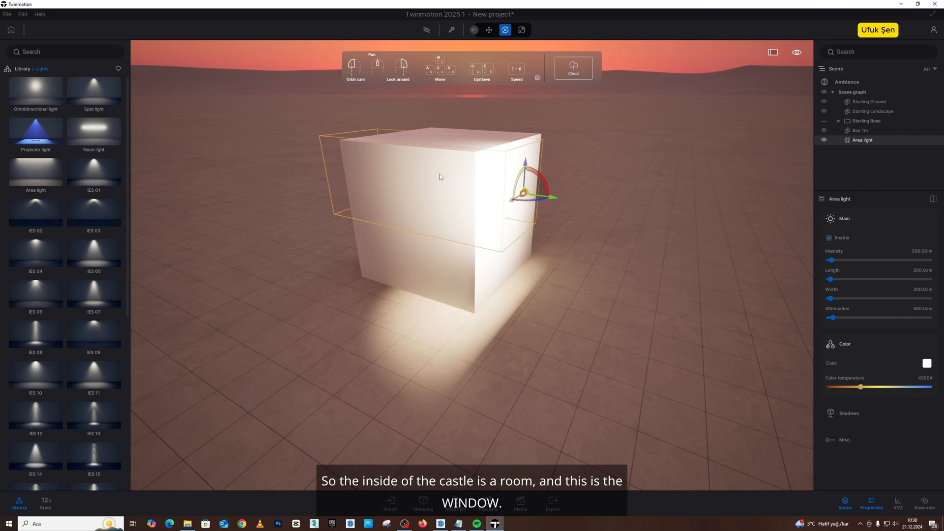
{"action": "right_click_drag", "start_coordinate": [545, 253], "coordinate": [535, 253]}
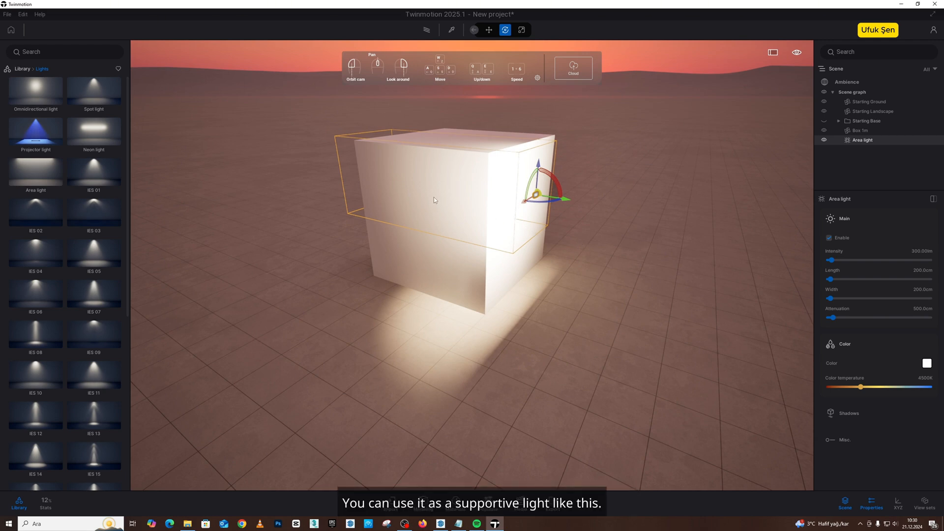
Delete the area light and place an IES 13 light high on the box's side face.
{"action": "key", "text": "Delete"}
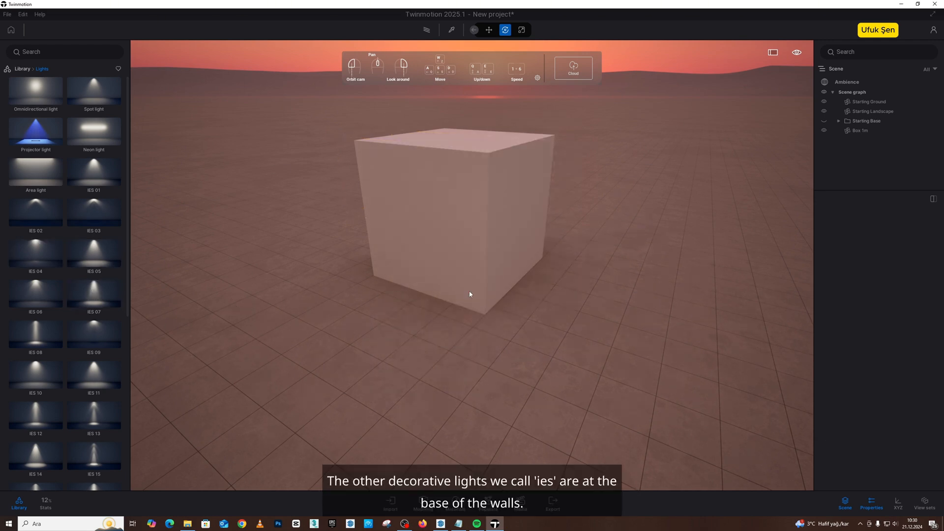
{"action": "left_click_drag", "start_coordinate": [470, 294], "coordinate": [291, 479]}
{"action": "left_click_drag", "start_coordinate": [95, 414], "coordinate": [436, 285]}
Lower the IES 13 light's intensity to 50 lm and further to 30 lm.
{"action": "scroll", "coordinate": [447, 285], "scroll_direction": "down", "scroll_amount": 3}
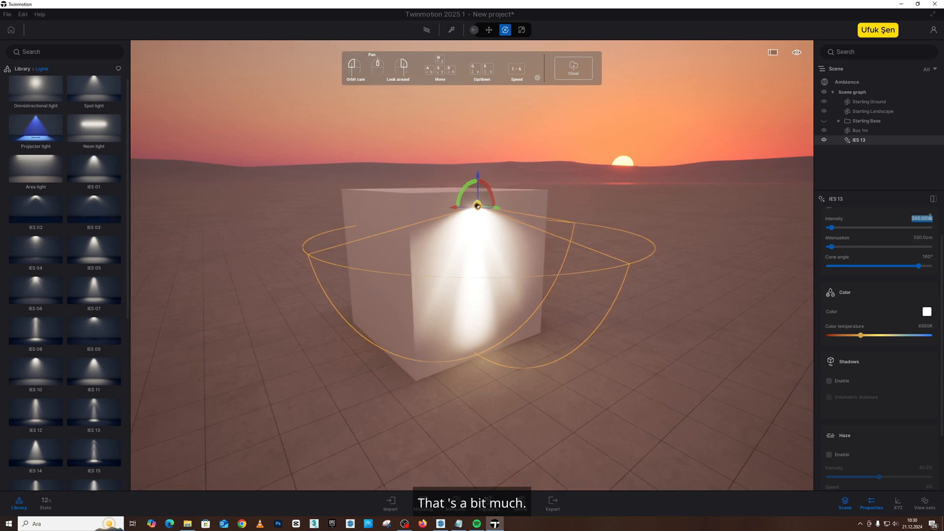
{"action": "type", "text": "50"}
{"action": "key", "text": "Return"}
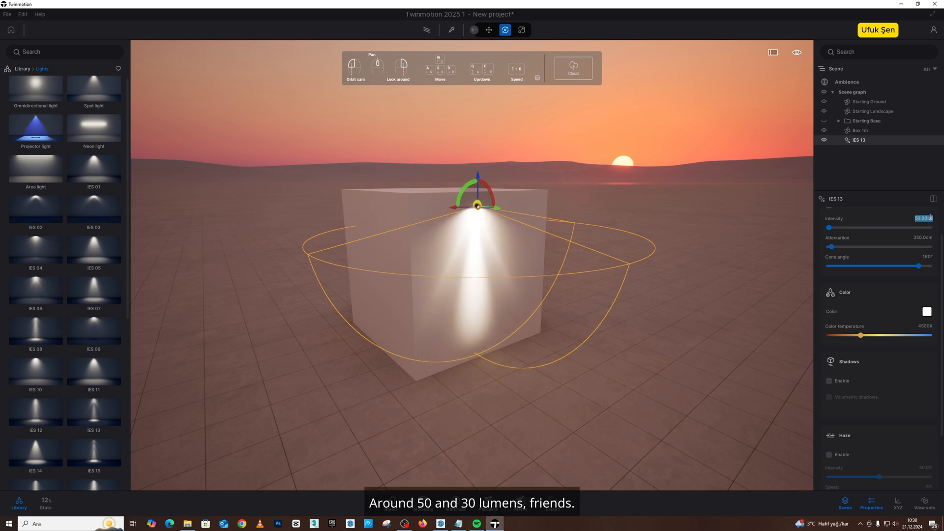
{"action": "type", "text": "30"}
{"action": "key", "text": "Return"}
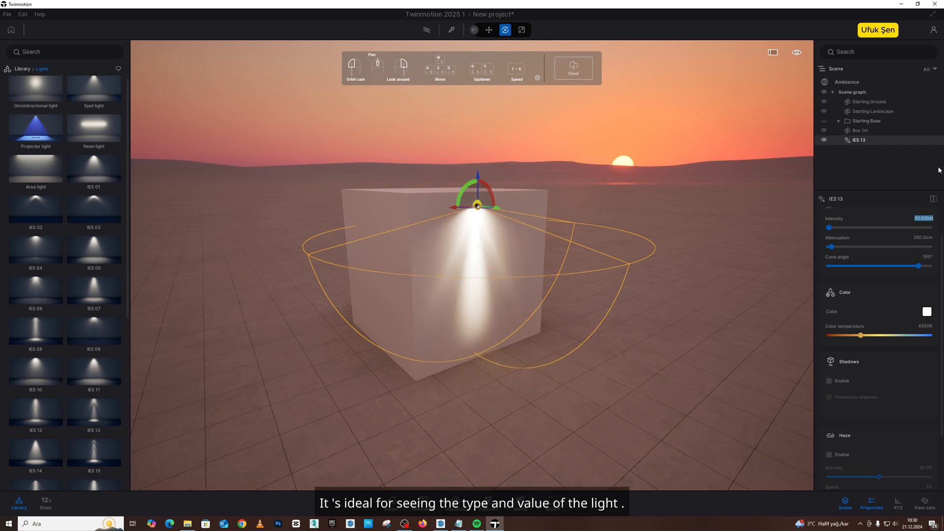